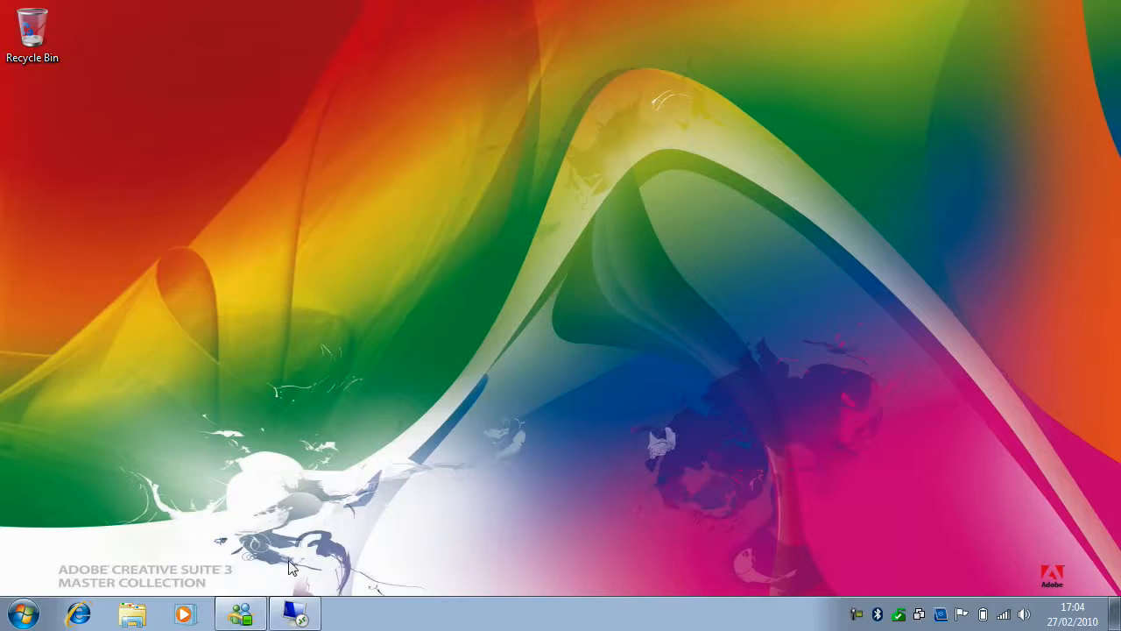
Step: Switch to the wthd-dc-1 remote desktop, open Server Manager, and show the WTHD-DC-1 host in Hyper-V Manager
click(302, 610)
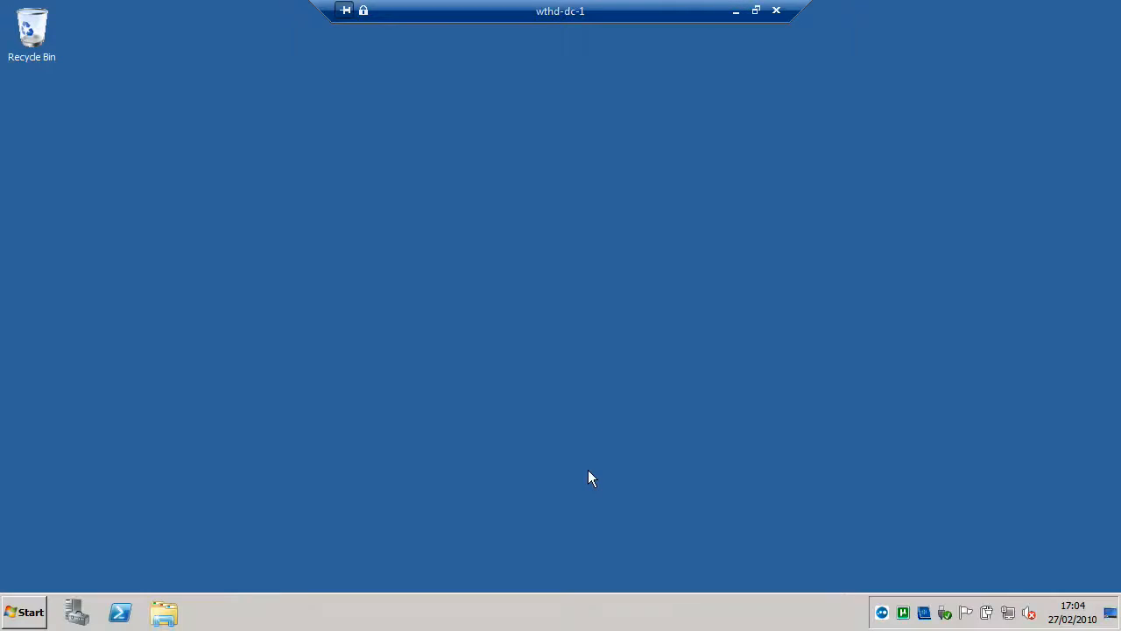
click(77, 613)
click(76, 618)
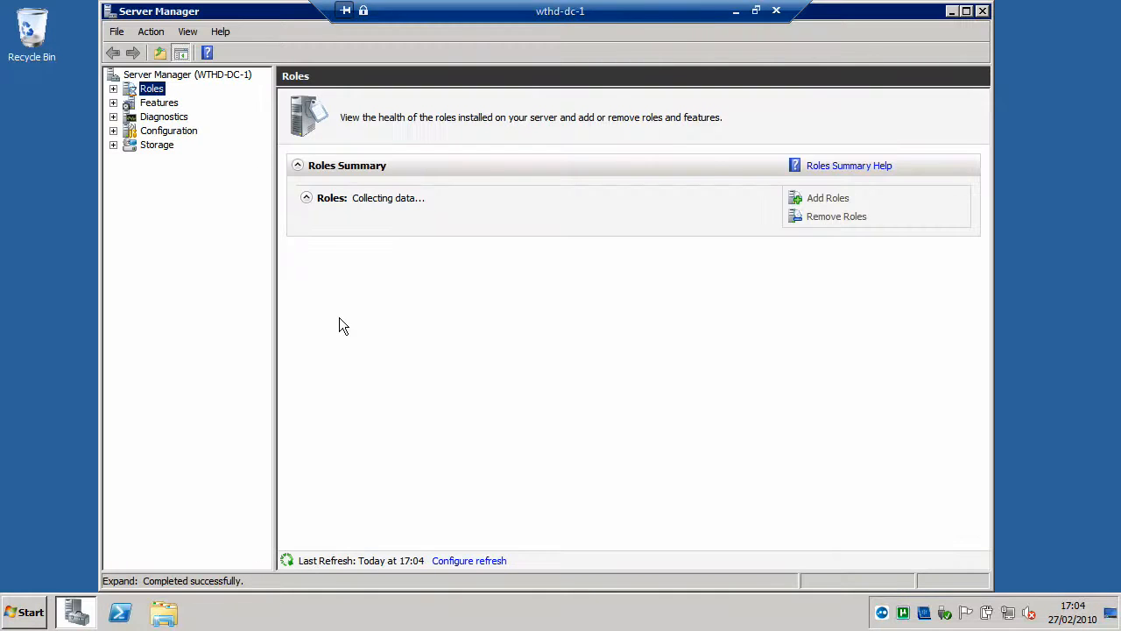
click(114, 89)
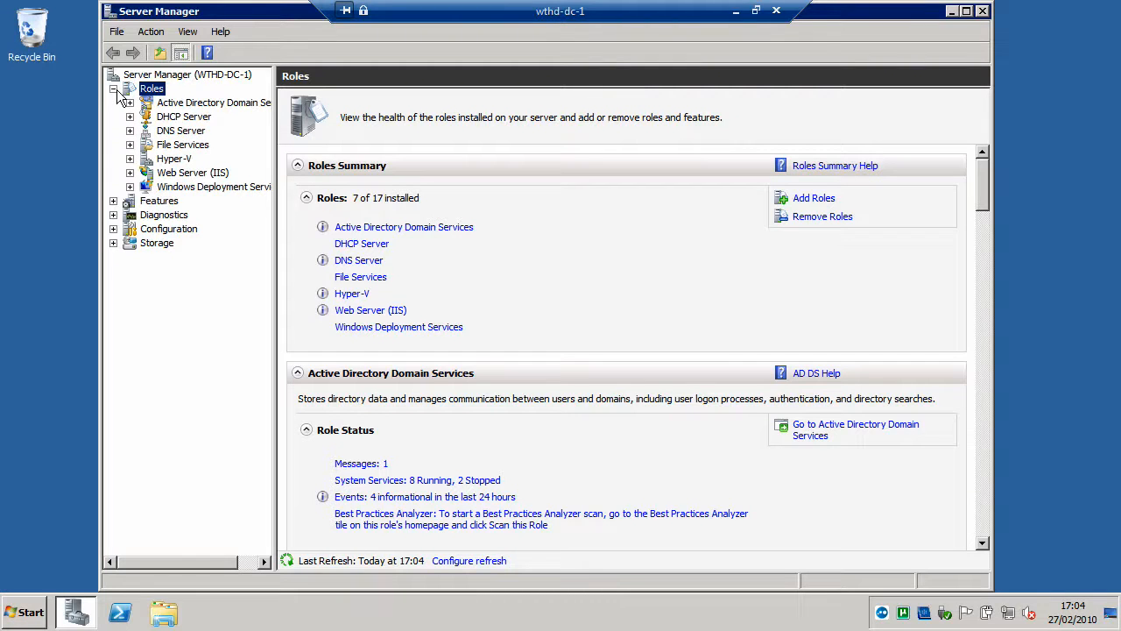
click(130, 158)
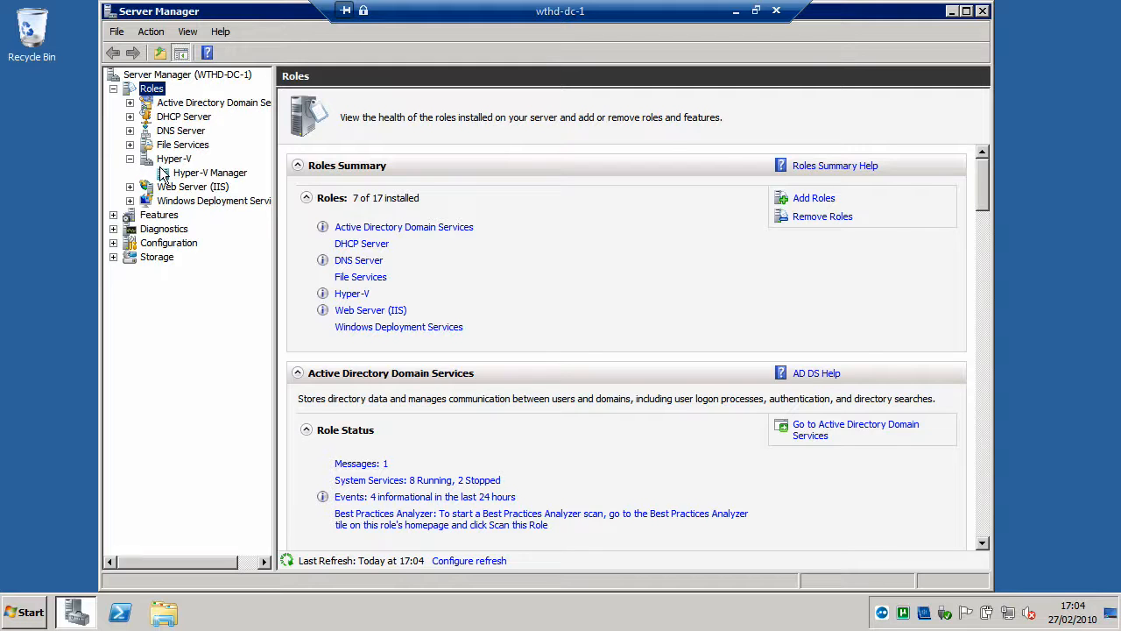
click(215, 175)
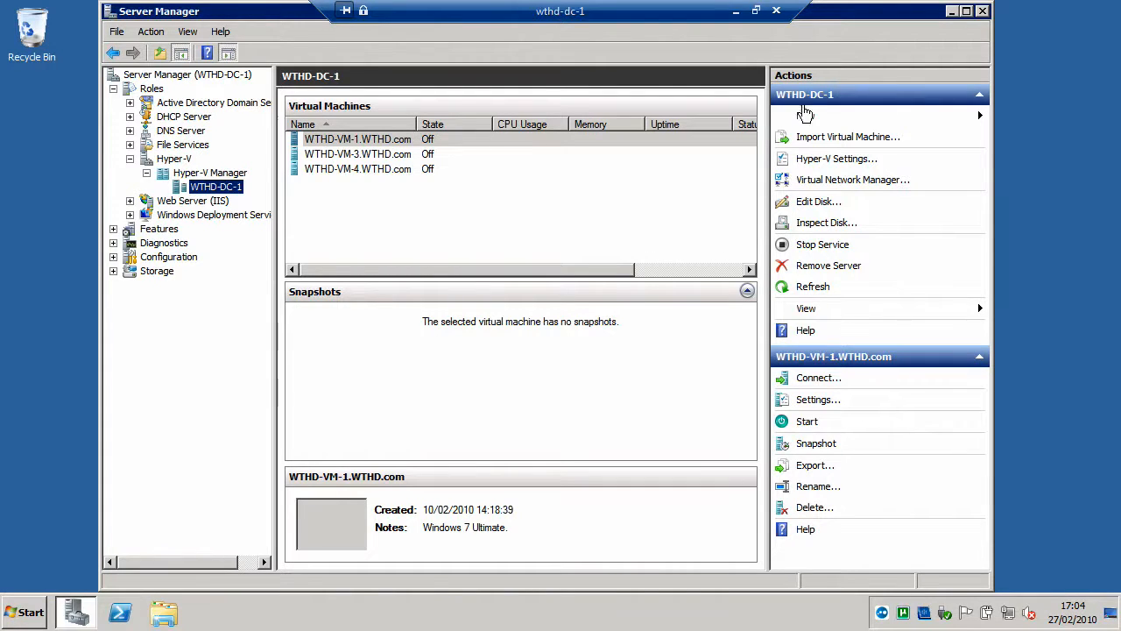
Step: Start creating a new virtual machine on WTHD-DC-1 and continue past the wizard's introduction to the name and location settings
click(806, 114)
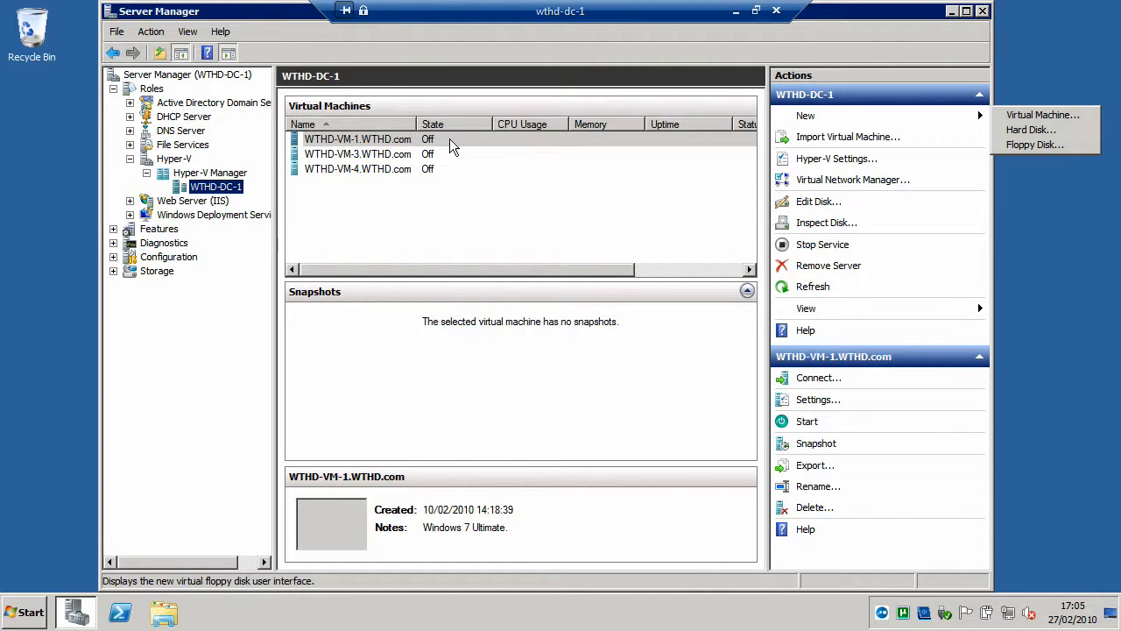
click(406, 142)
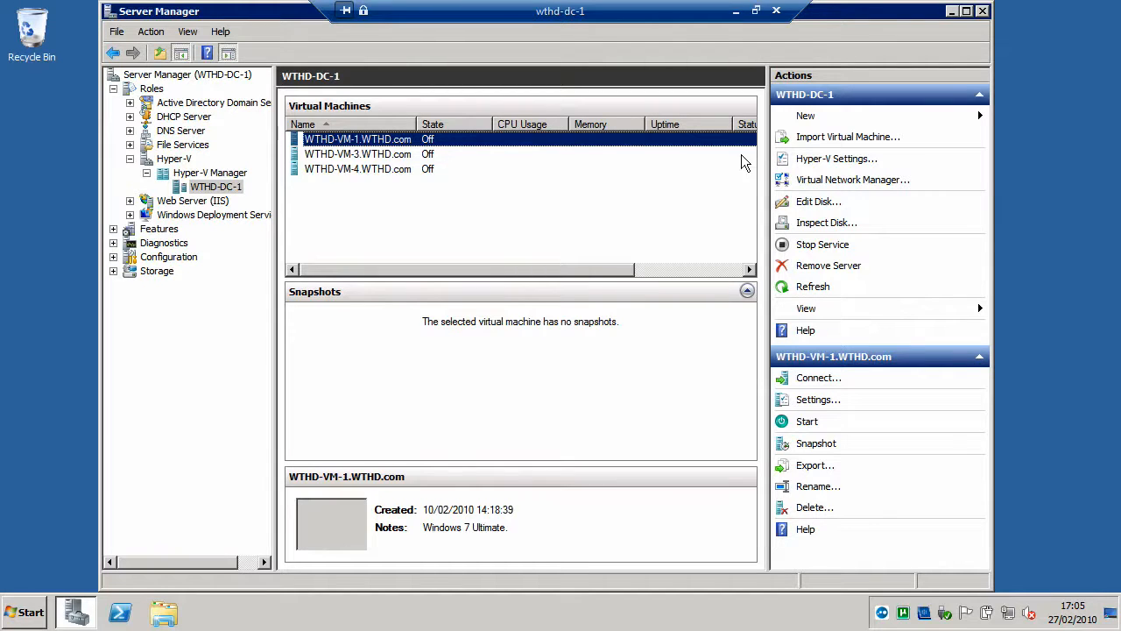
click(805, 116)
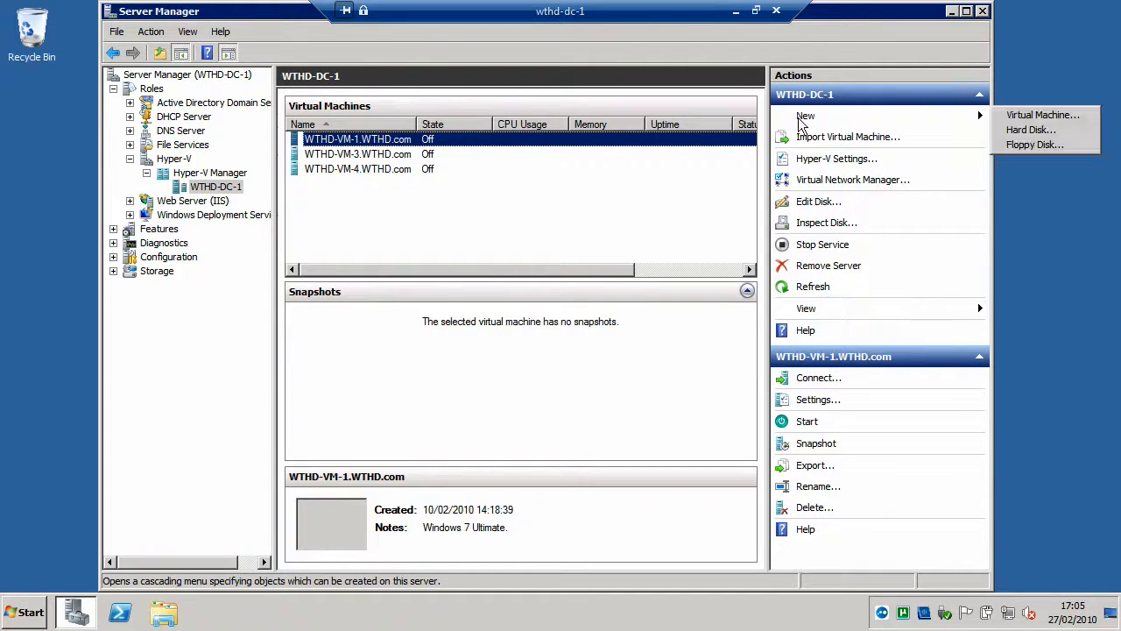
click(1027, 117)
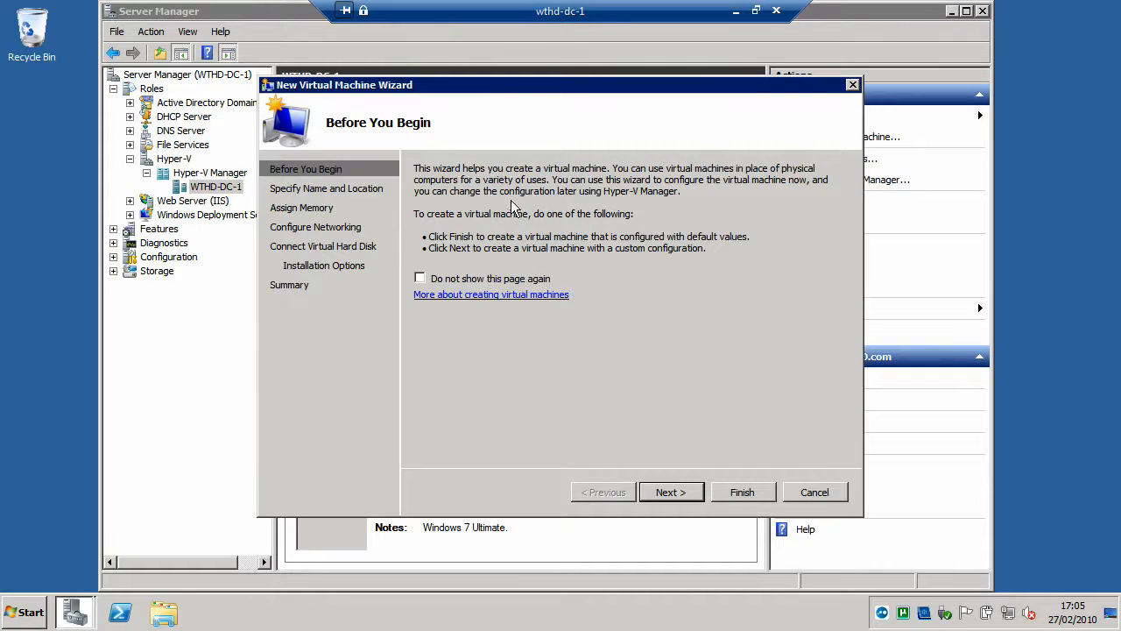
click(661, 494)
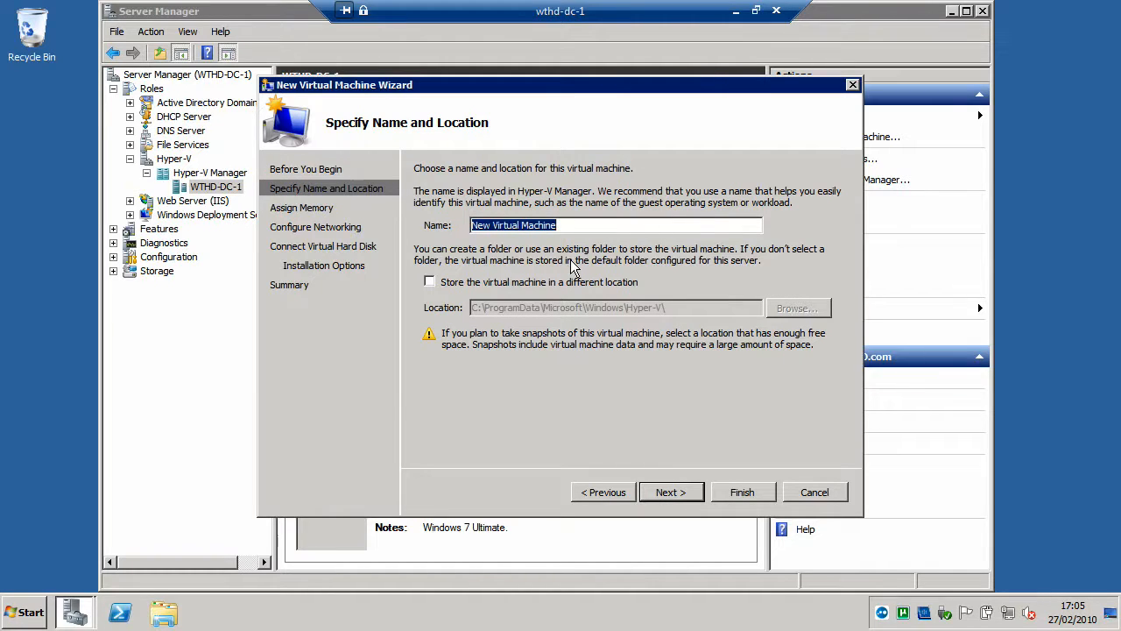
Step: Name the virtual machine DEMO.WTHD.com and store it in a different location, E:\VIRTUAL MACHINES\
text(De)
key(BackSpace)
text(EMO)
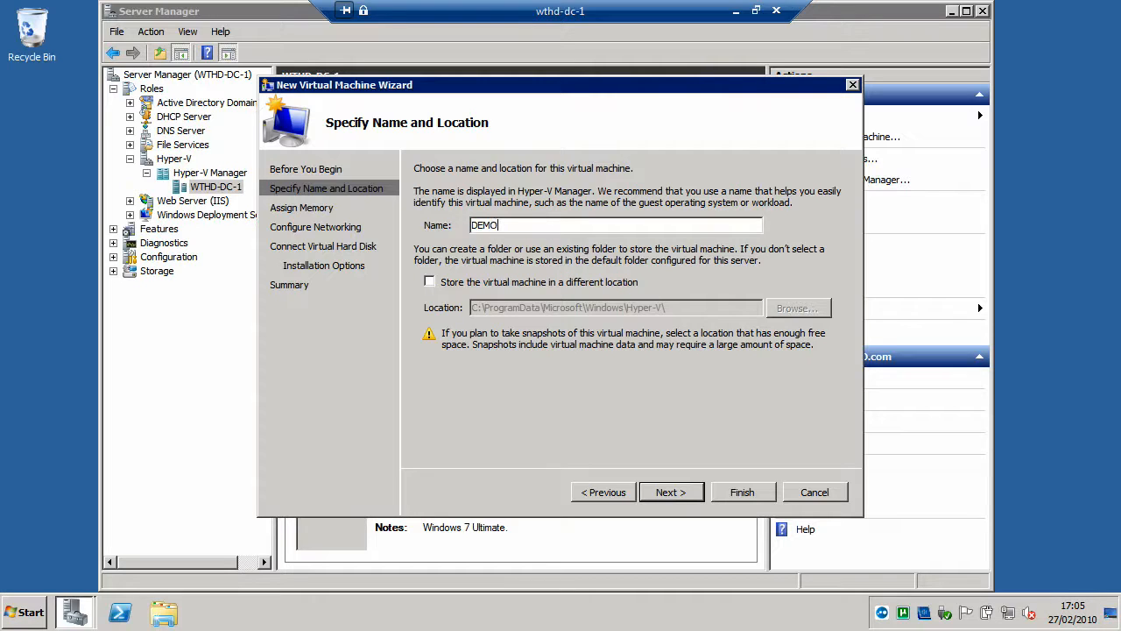
text(.WTHD.com)
click(430, 282)
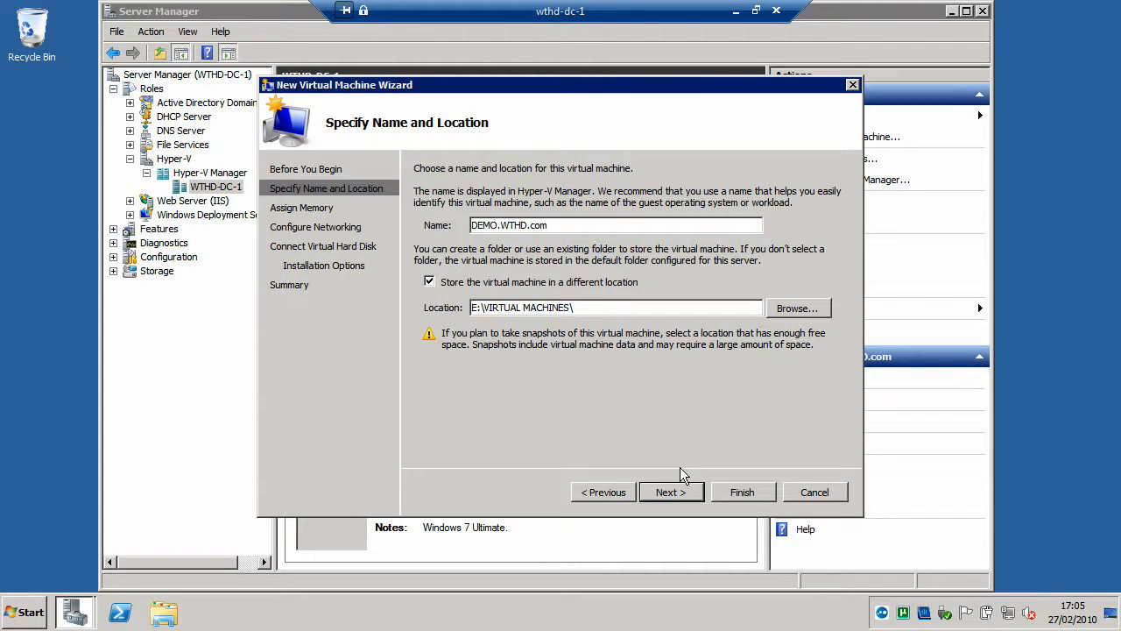
click(681, 492)
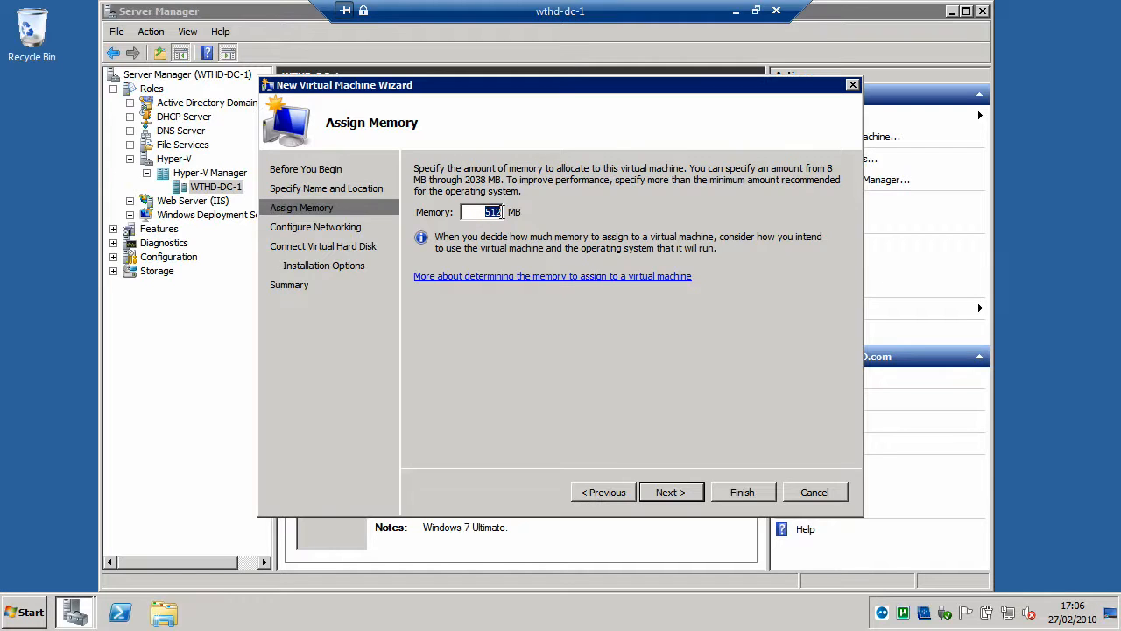
Step: Accept 512 MB of memory and connect the virtual machine's network adapter to WTHD VIRTUAL
click(678, 495)
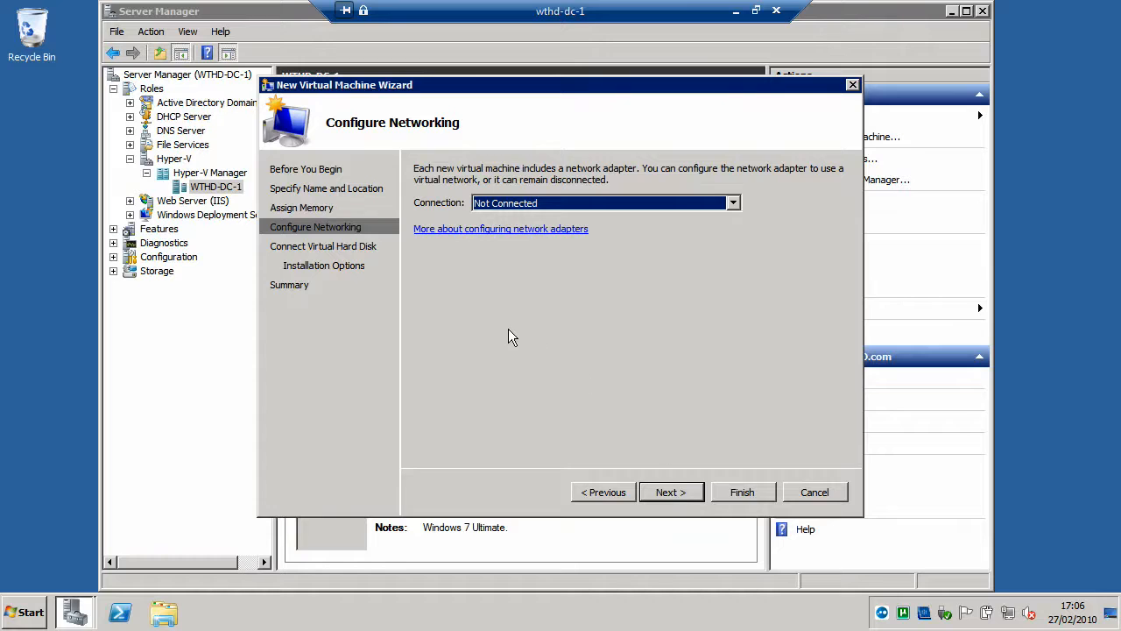
click(734, 203)
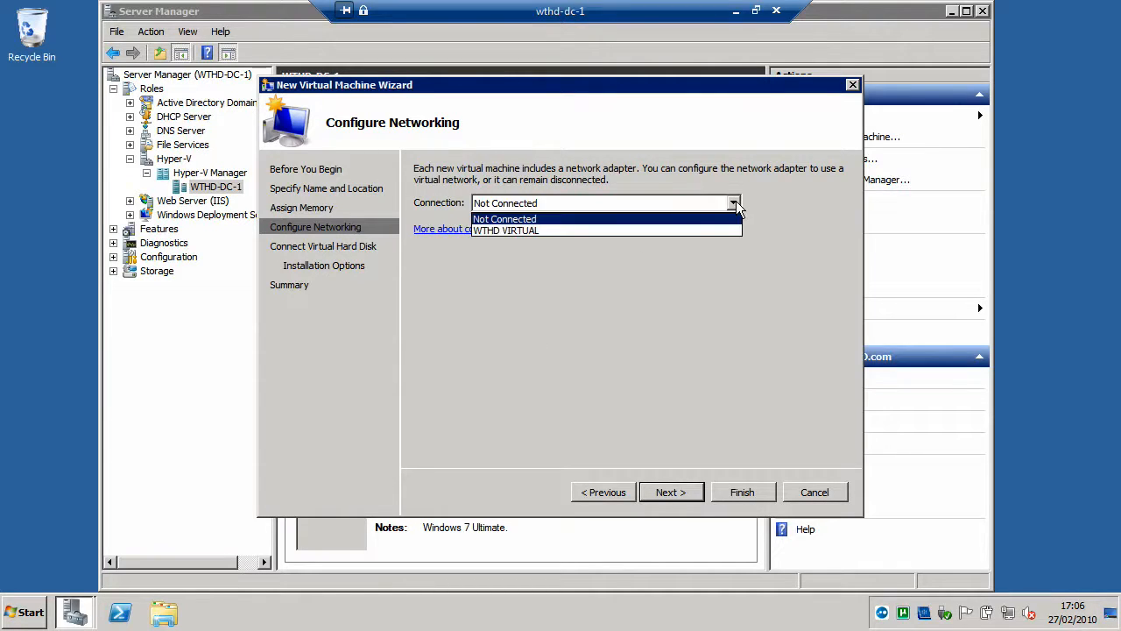
click(511, 233)
click(677, 490)
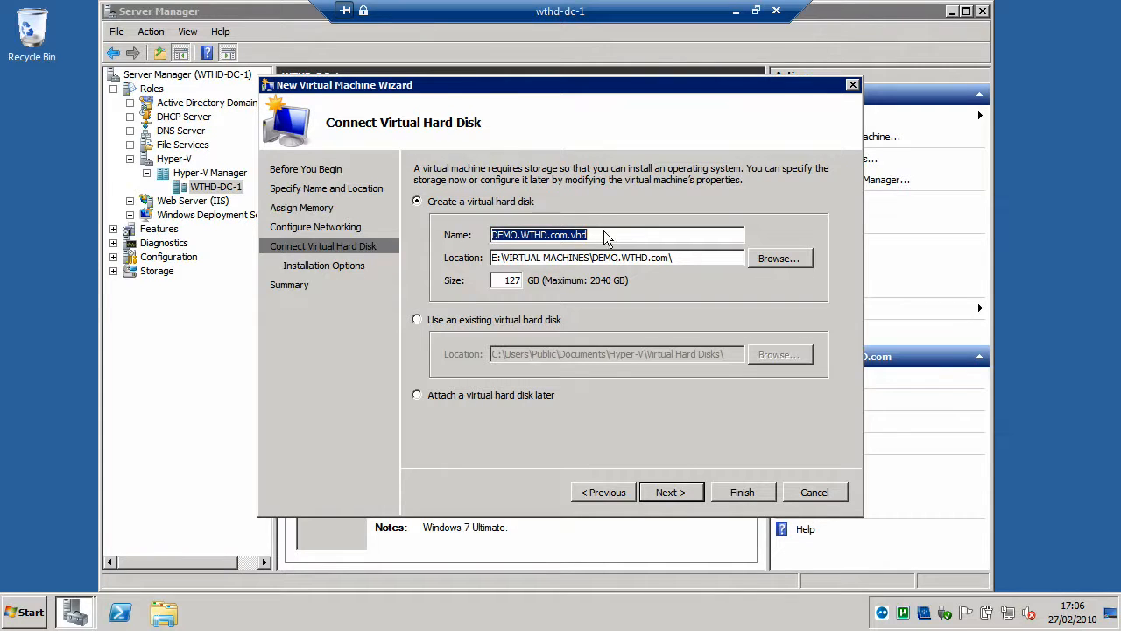
Step: Create the virtual hard disk DEMO.WTHD.com.vhd with a size of 80 GB
drag(501, 280, 533, 287)
text(80)
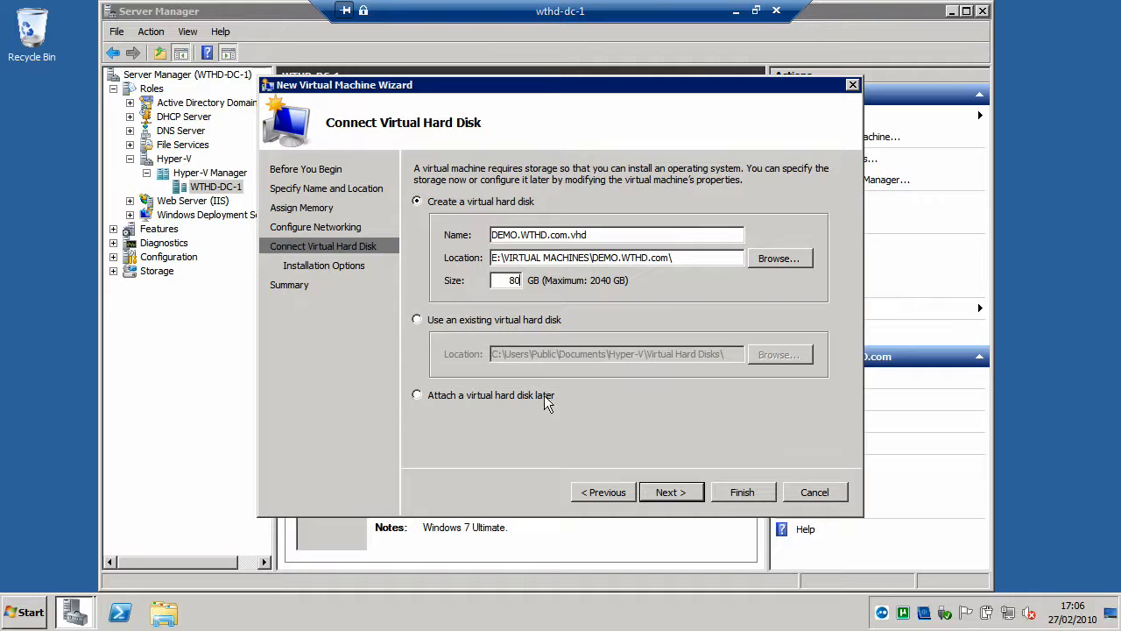
click(664, 493)
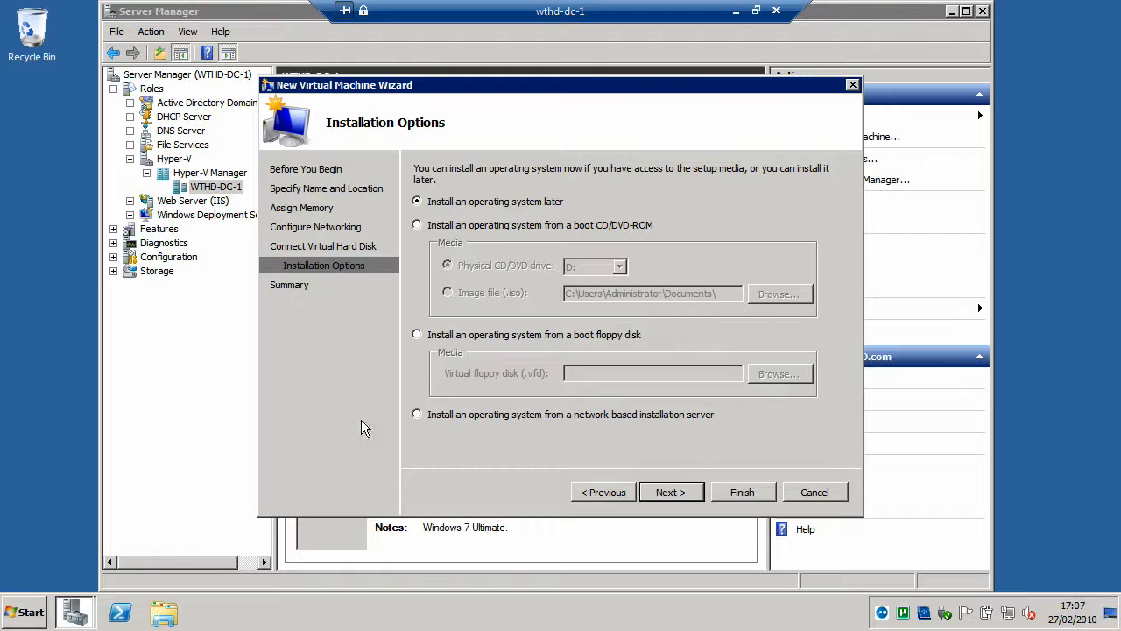
Step: Set the operating system to install from the 7600.16385.090713-1255_x86fre_enterprise ISO image in Documents, and finish creating the virtual machine
click(417, 225)
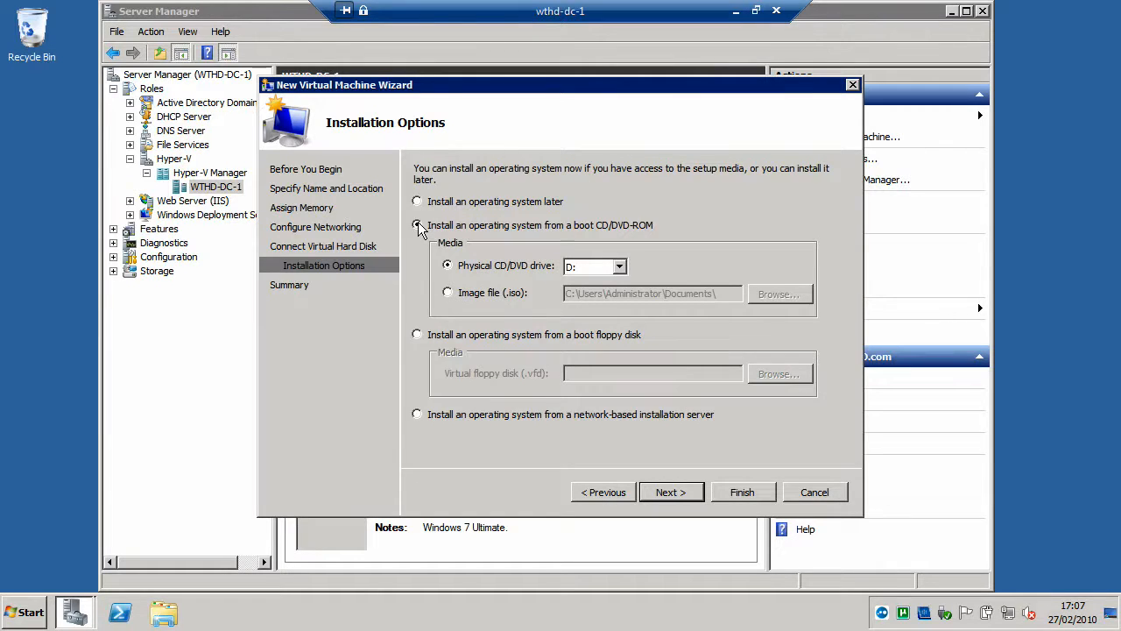
click(448, 294)
click(763, 294)
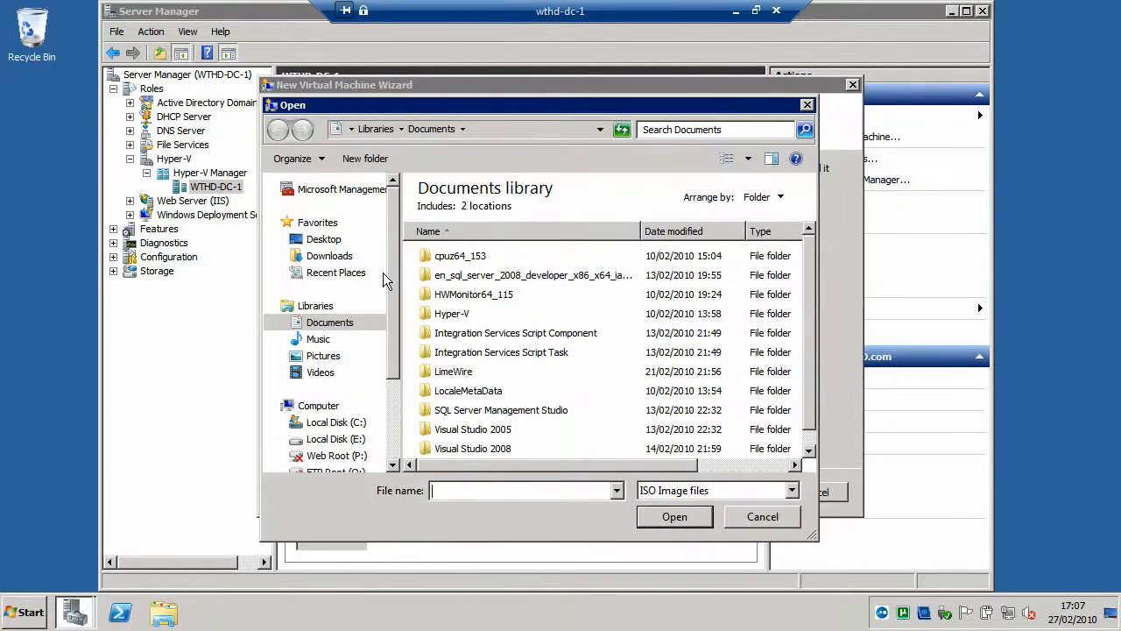
scroll(810, 385, down, 1)
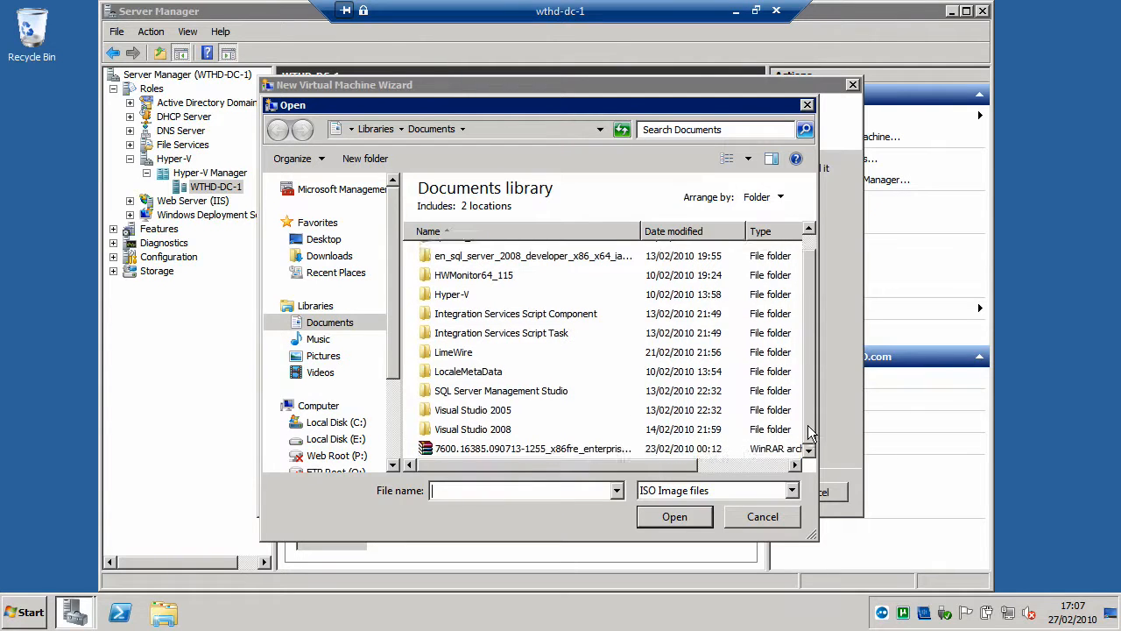
click(559, 449)
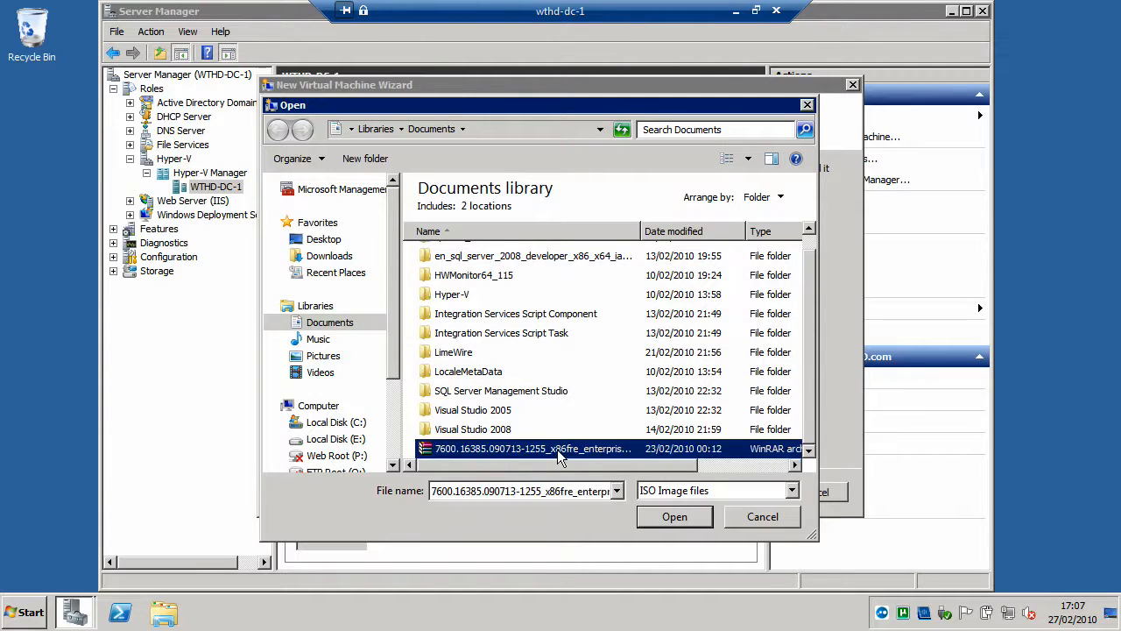
click(664, 516)
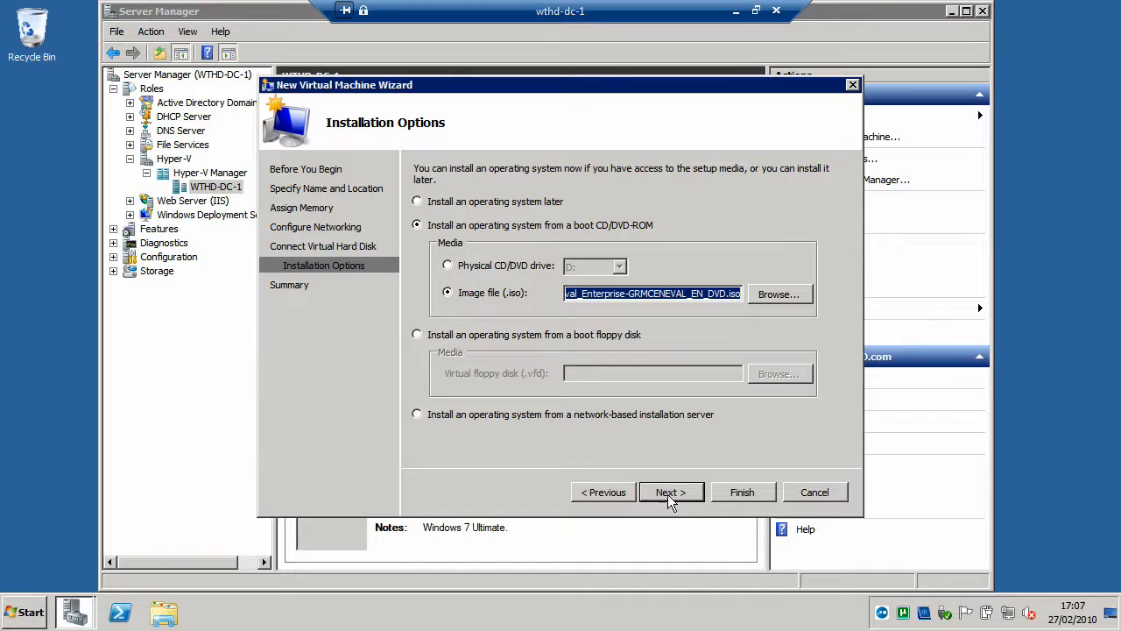
click(670, 492)
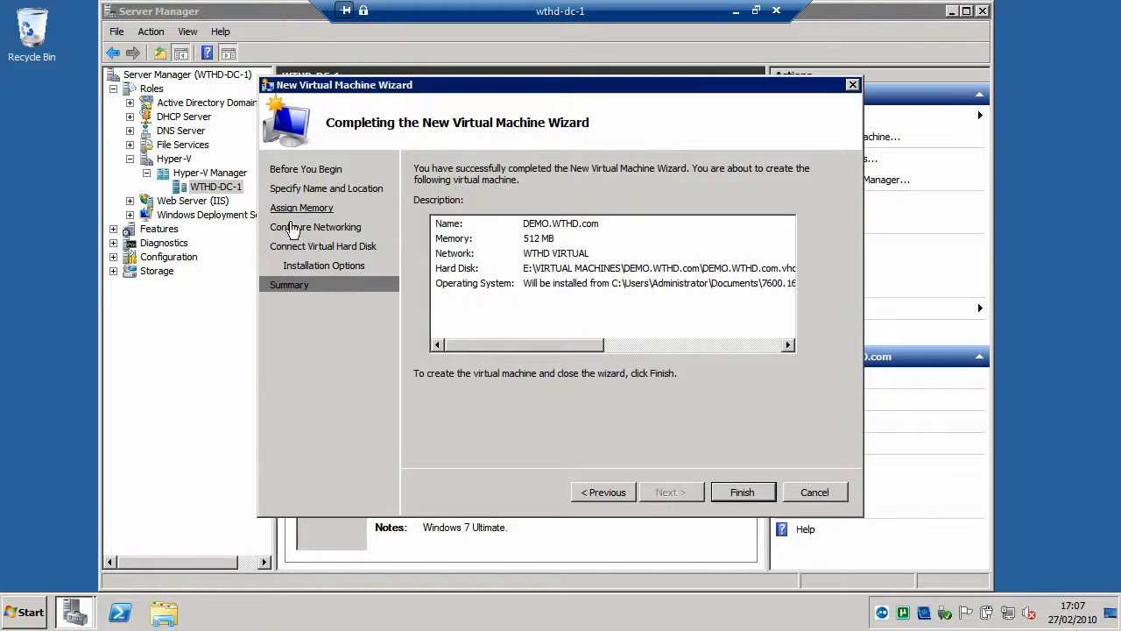
click(743, 492)
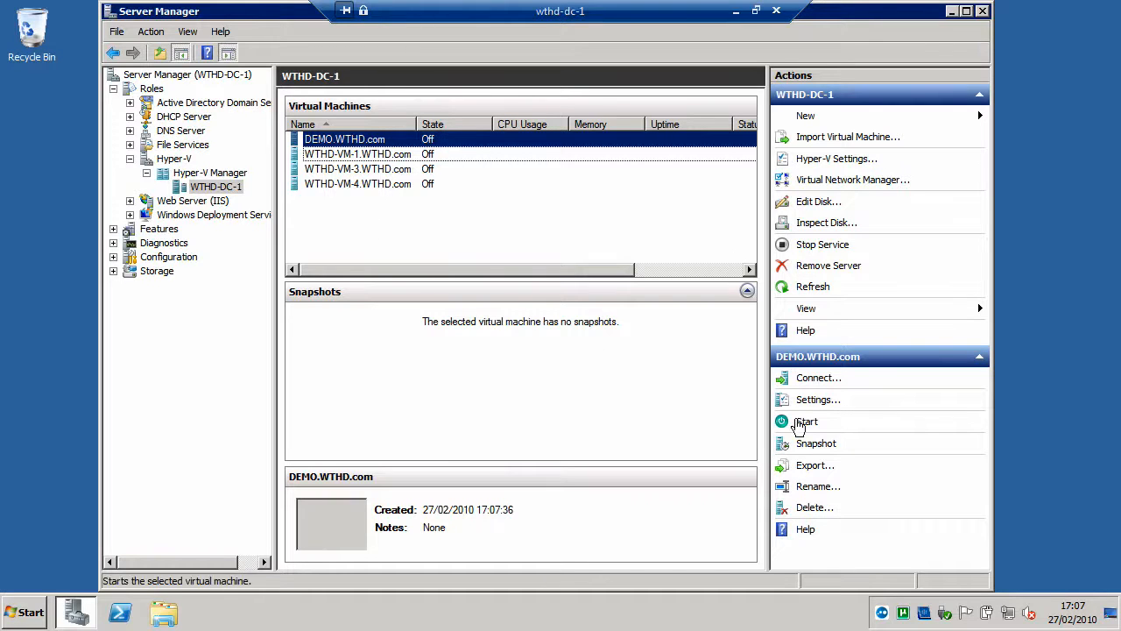
Step: Start the DEMO.WTHD.com virtual machine and connect to it to watch Windows Setup boot
click(807, 421)
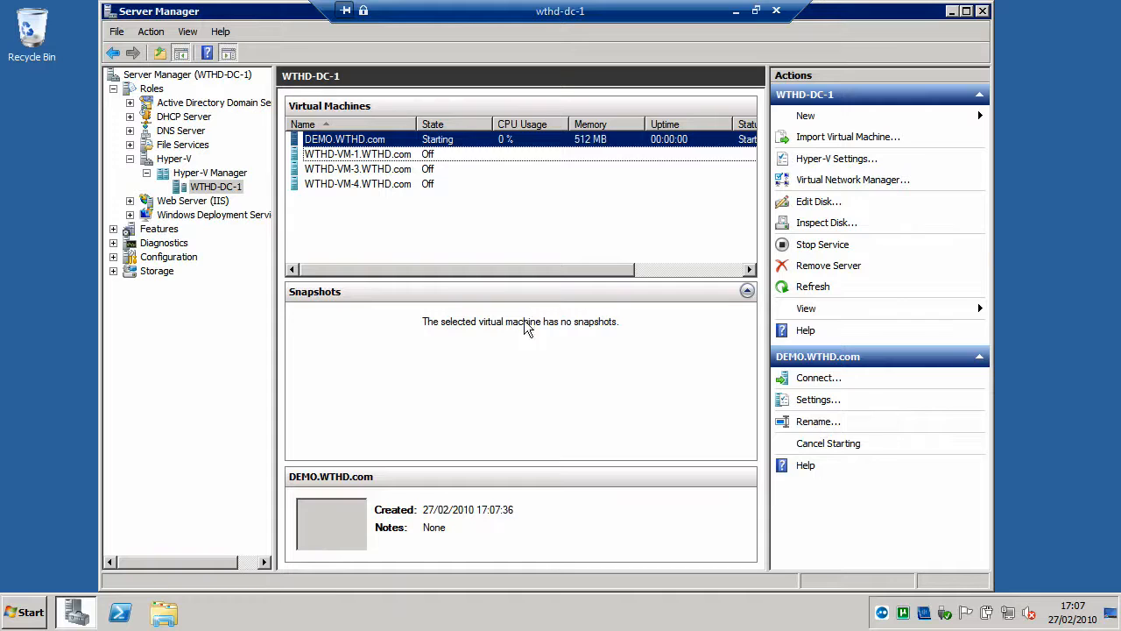
click(819, 379)
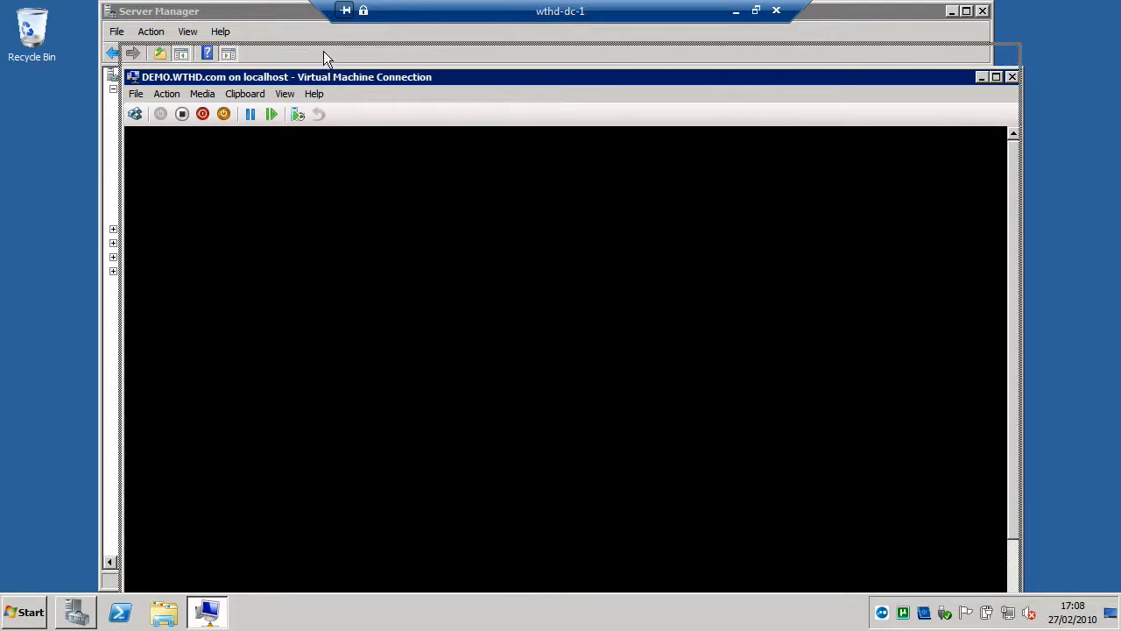
drag(323, 53, 327, 19)
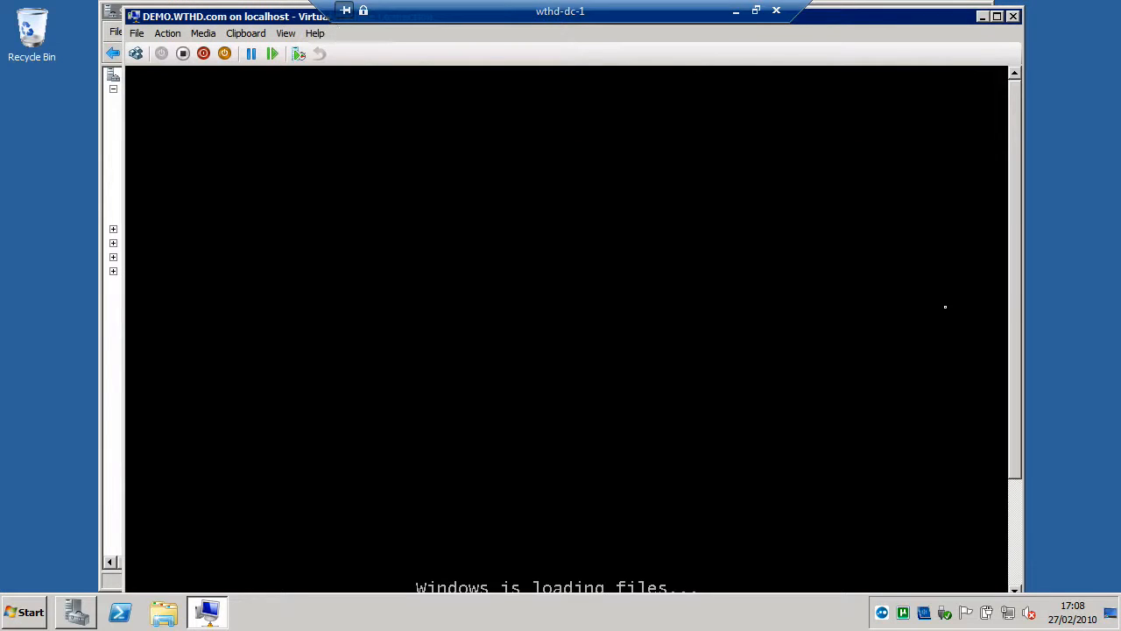
drag(1014, 309, 999, 416)
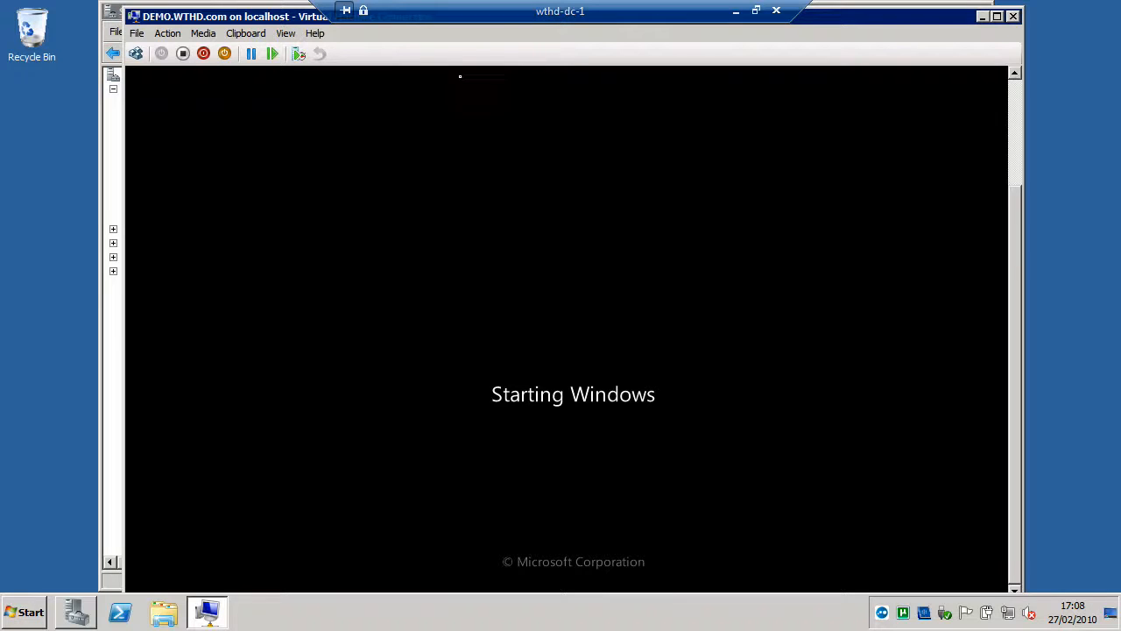
Step: Turn off the DEMO.WTHD.com virtual machine and close its connection window
click(183, 53)
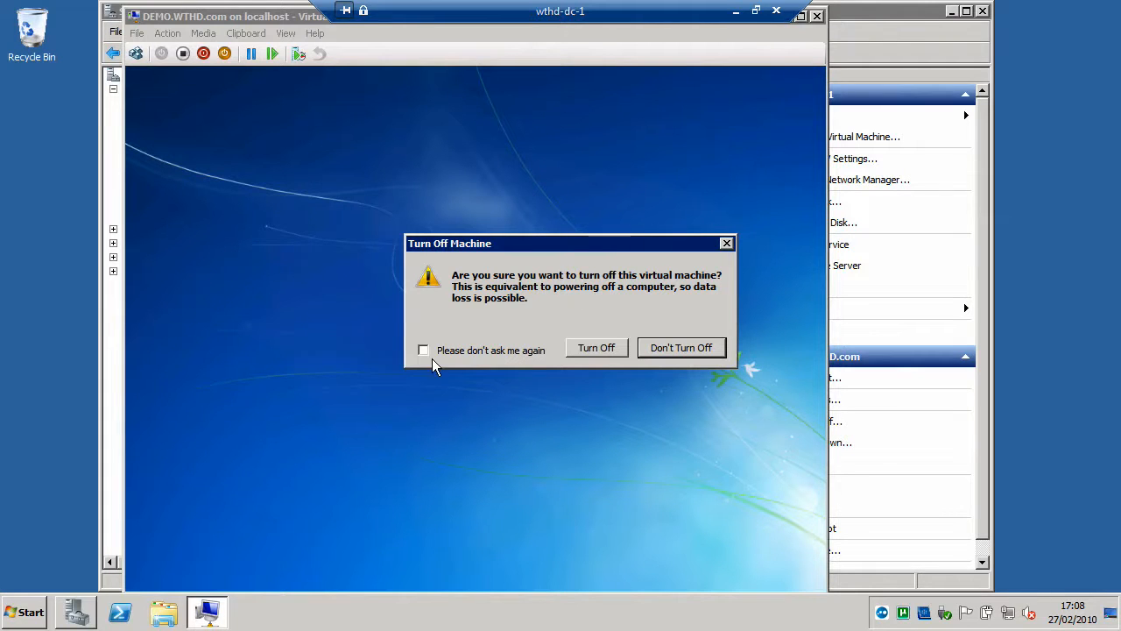
click(612, 351)
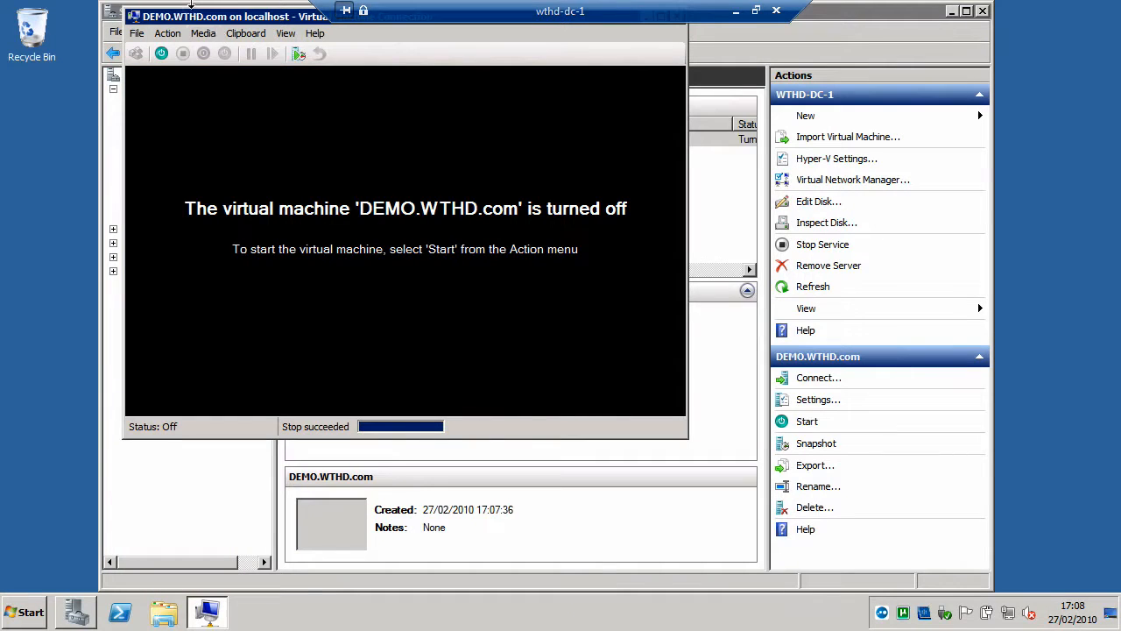
drag(199, 21, 221, 87)
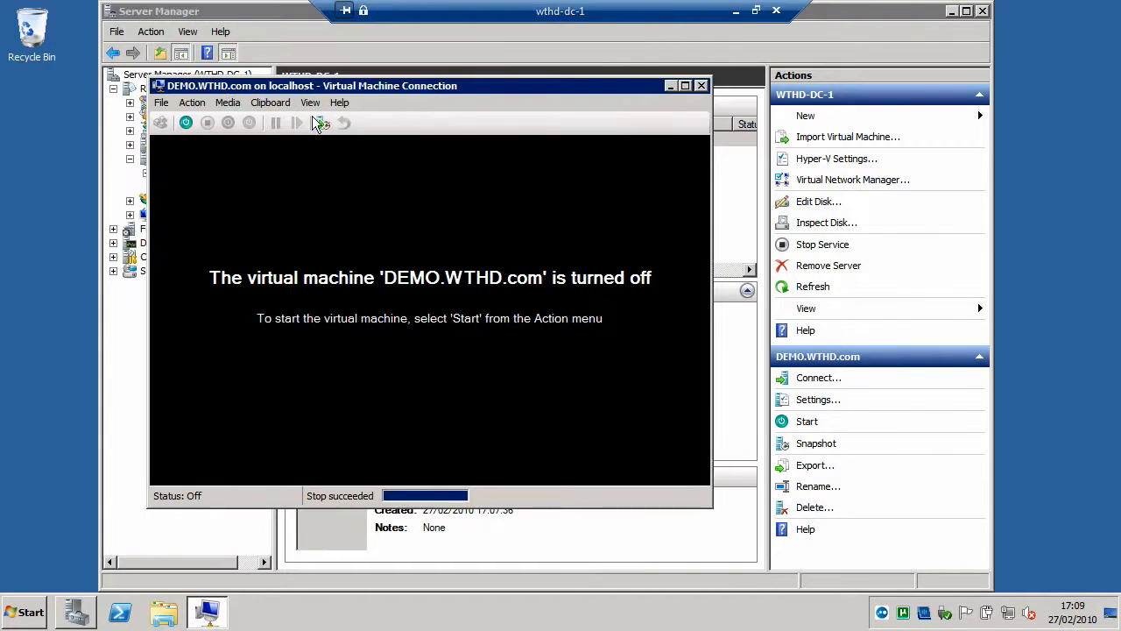
click(701, 87)
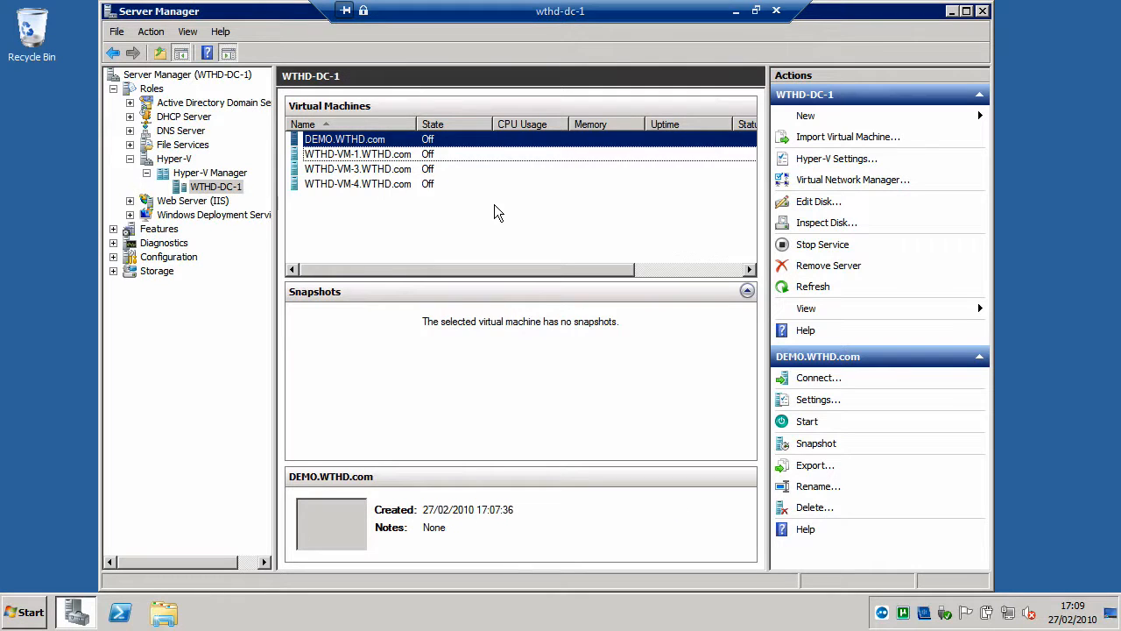
Step: Open the settings of the WTHD-VM-1.WTHD.com virtual machine and move the window so its options can be read
click(336, 171)
click(336, 156)
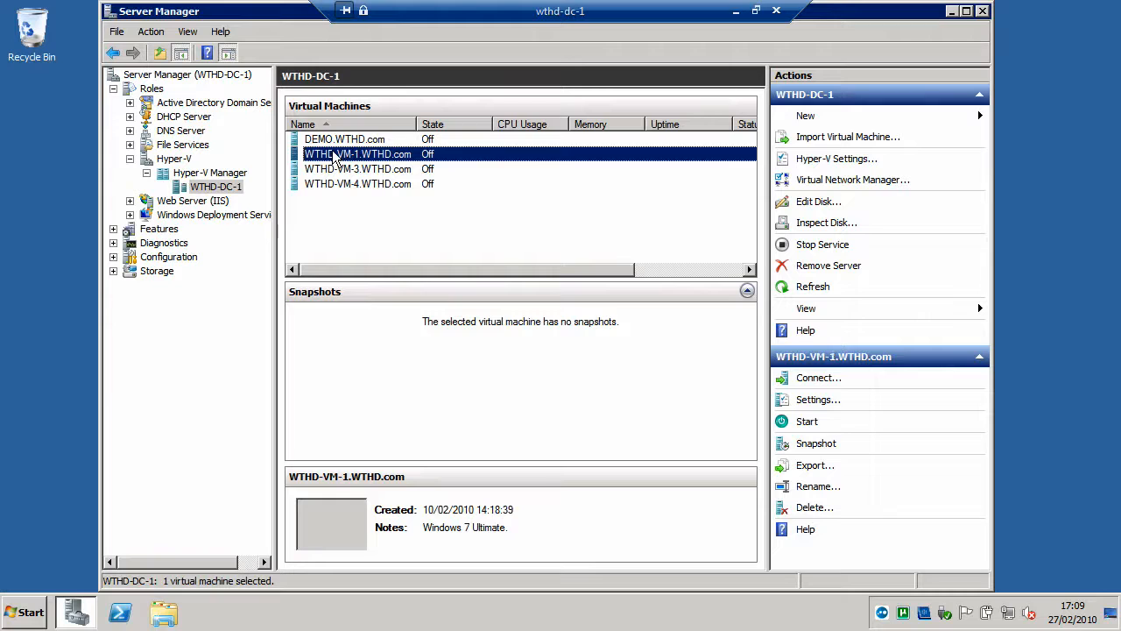
right_click(335, 156)
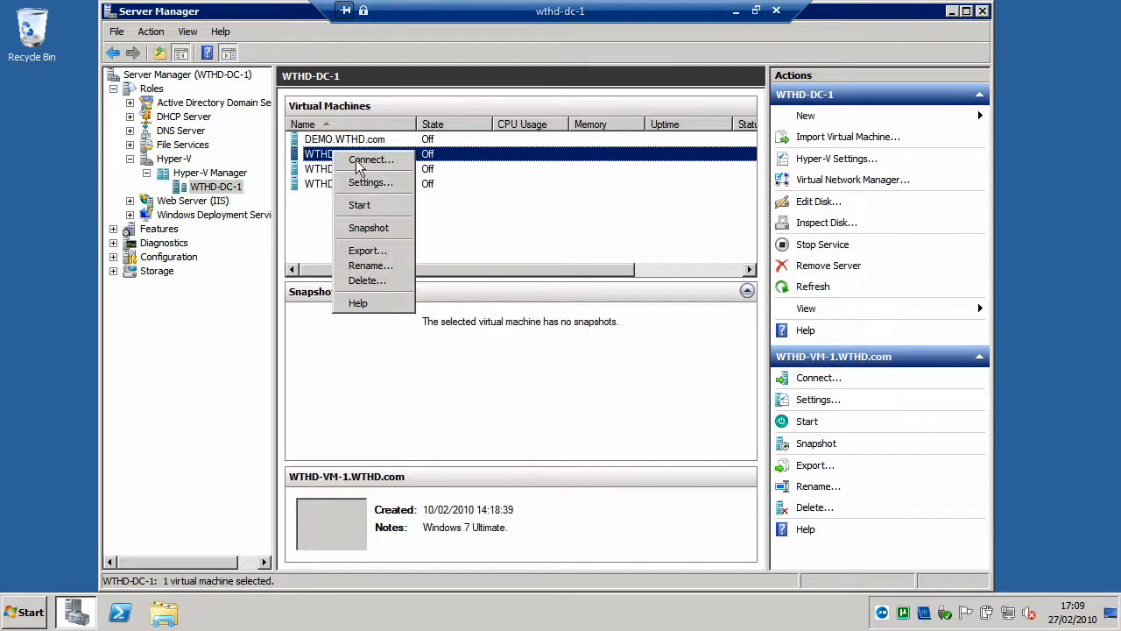
click(371, 189)
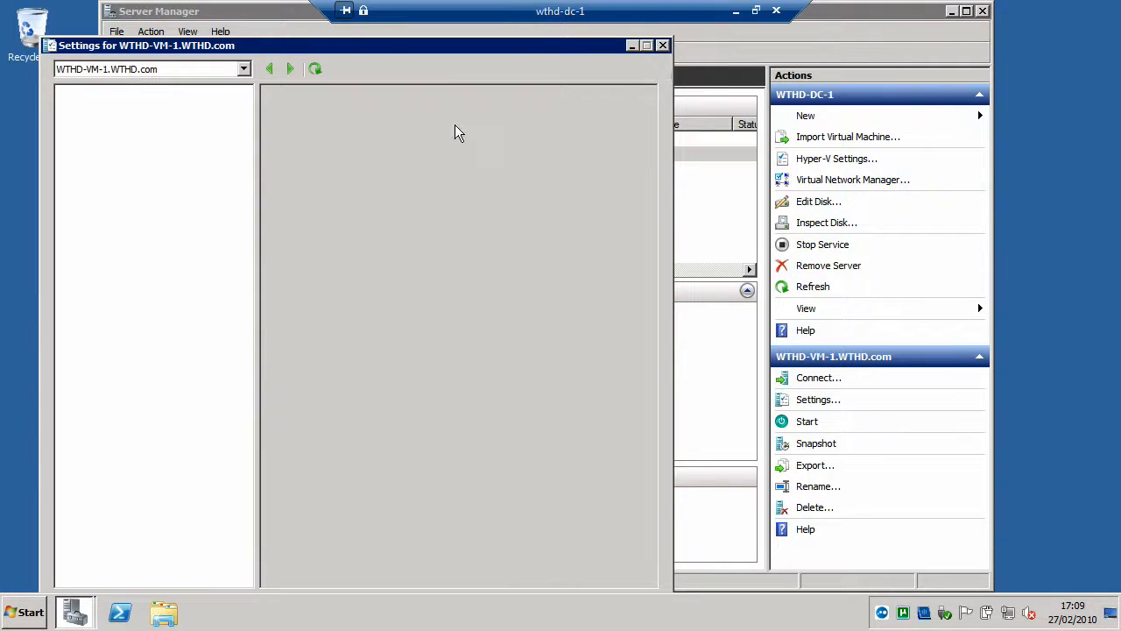
drag(531, 46, 609, 33)
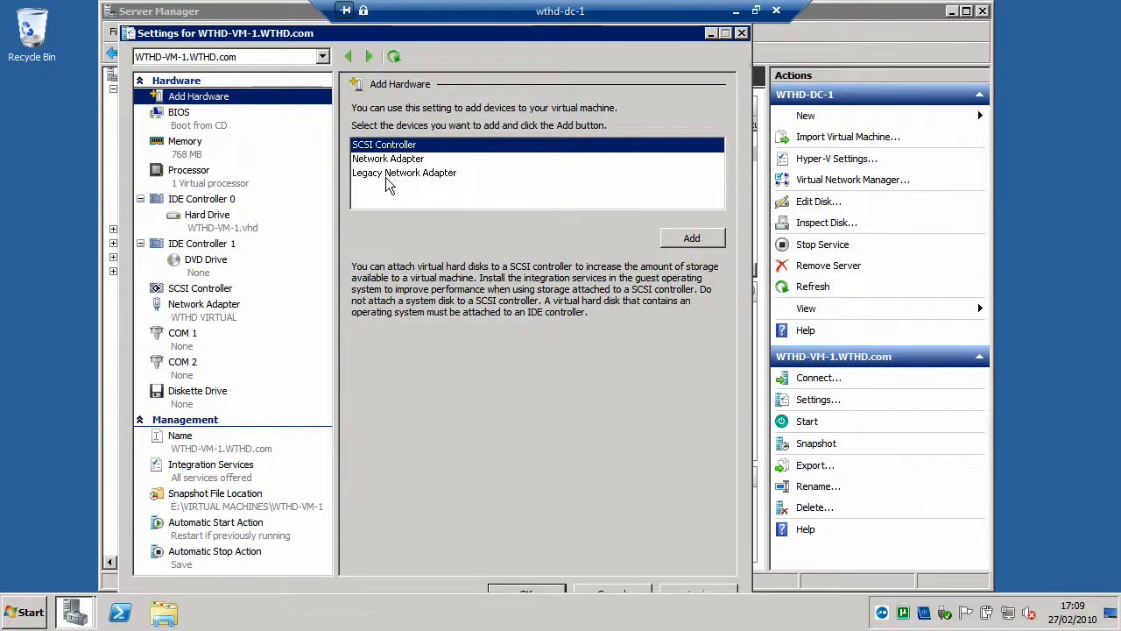
Step: Add another SCSI controller to WTHD-VM-1.WTHD.com, remove it again, and check the original SCSI controller
click(708, 241)
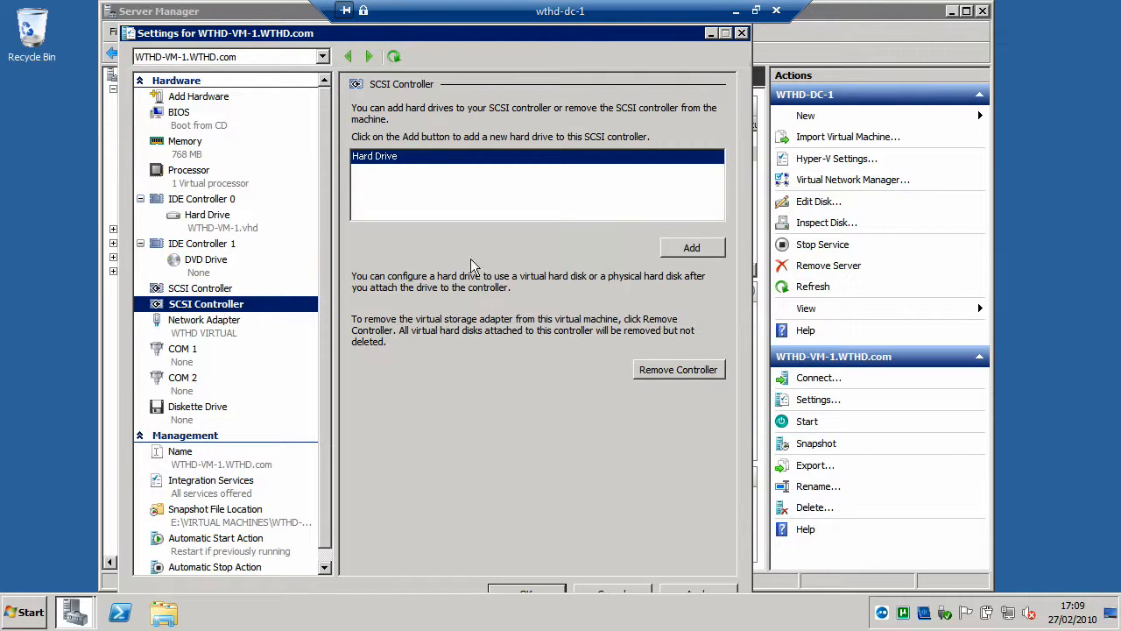
click(683, 370)
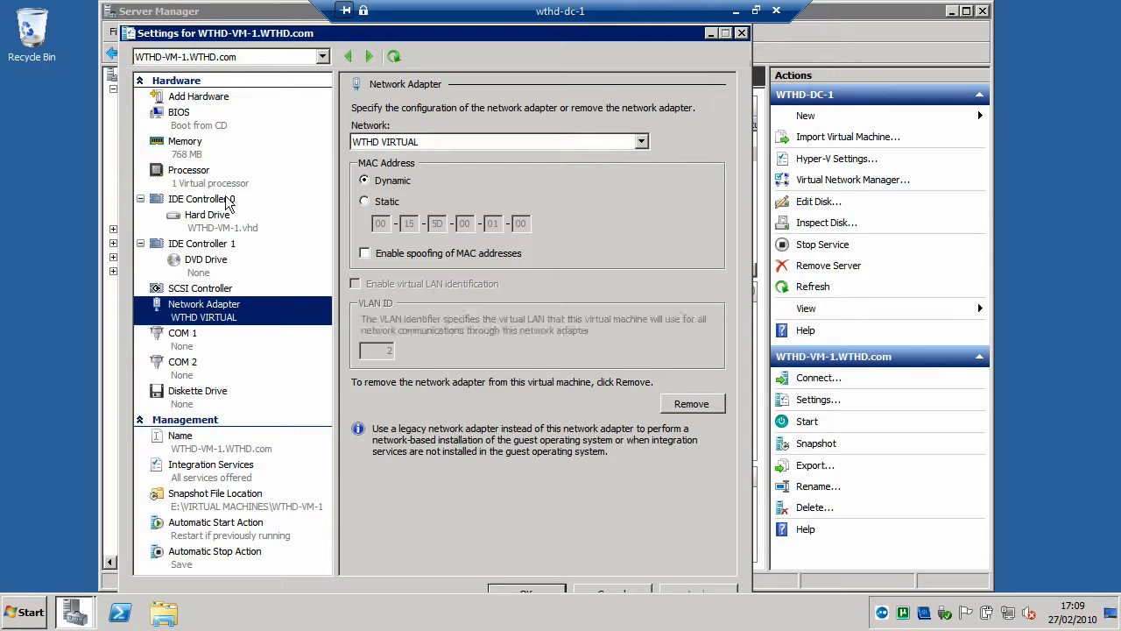
click(202, 288)
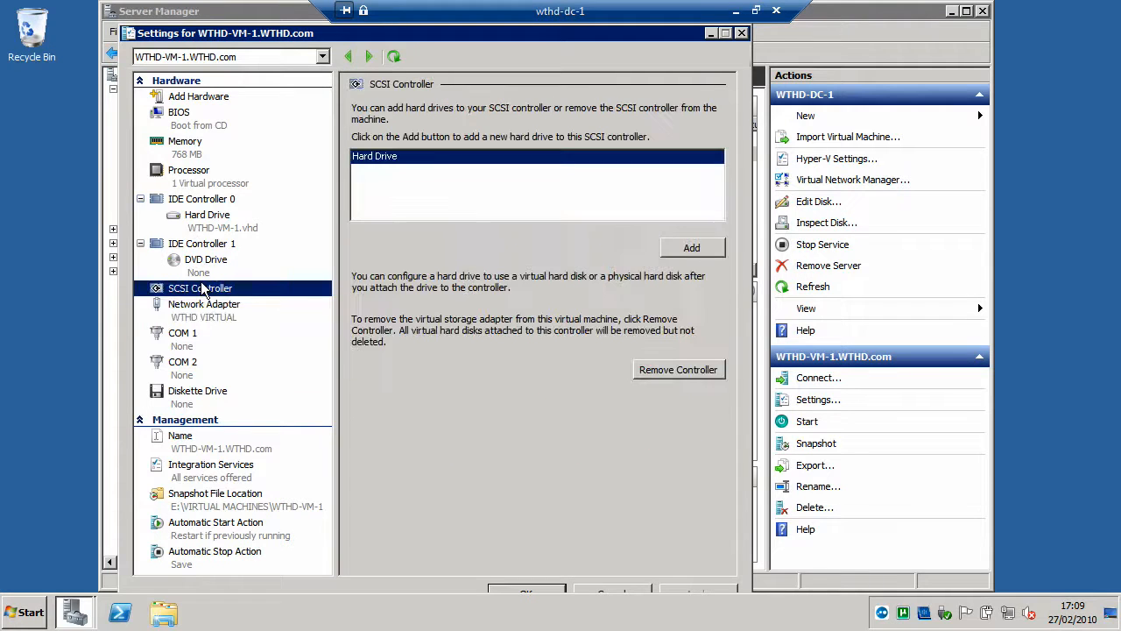
Step: Review the BIOS startup order, memory and processor settings of WTHD-VM-1.WTHD.com
click(181, 100)
click(180, 113)
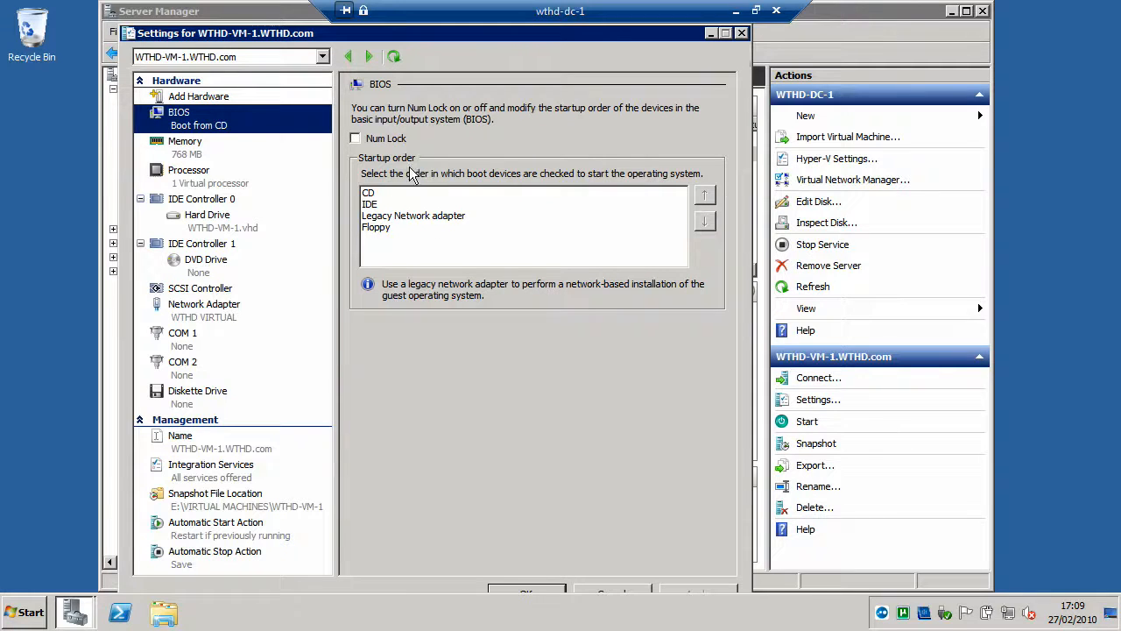
click(195, 154)
click(195, 175)
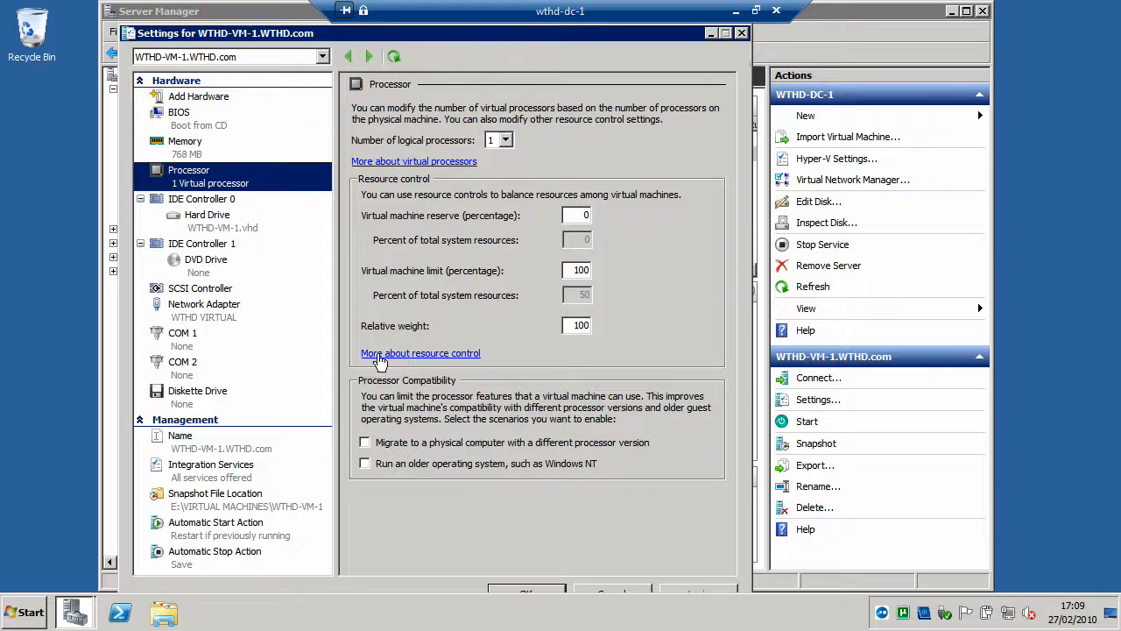
Step: Examine the virtual machine's IDE and SCSI controllers, attached drives, network adapter, COM ports and diskette drive
click(219, 202)
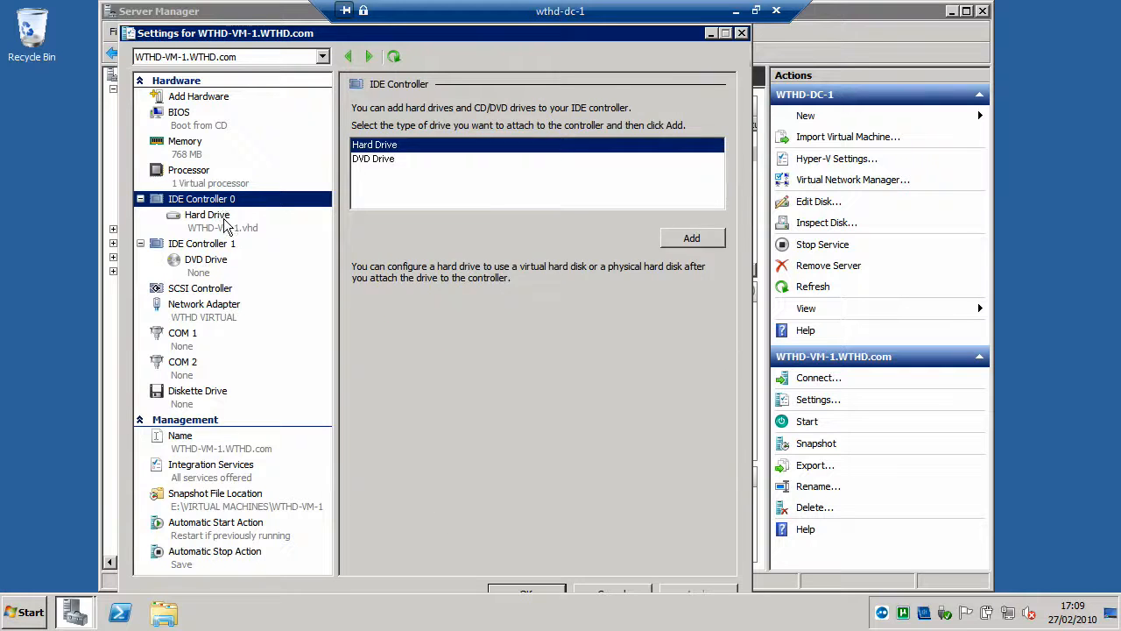
click(225, 224)
click(211, 245)
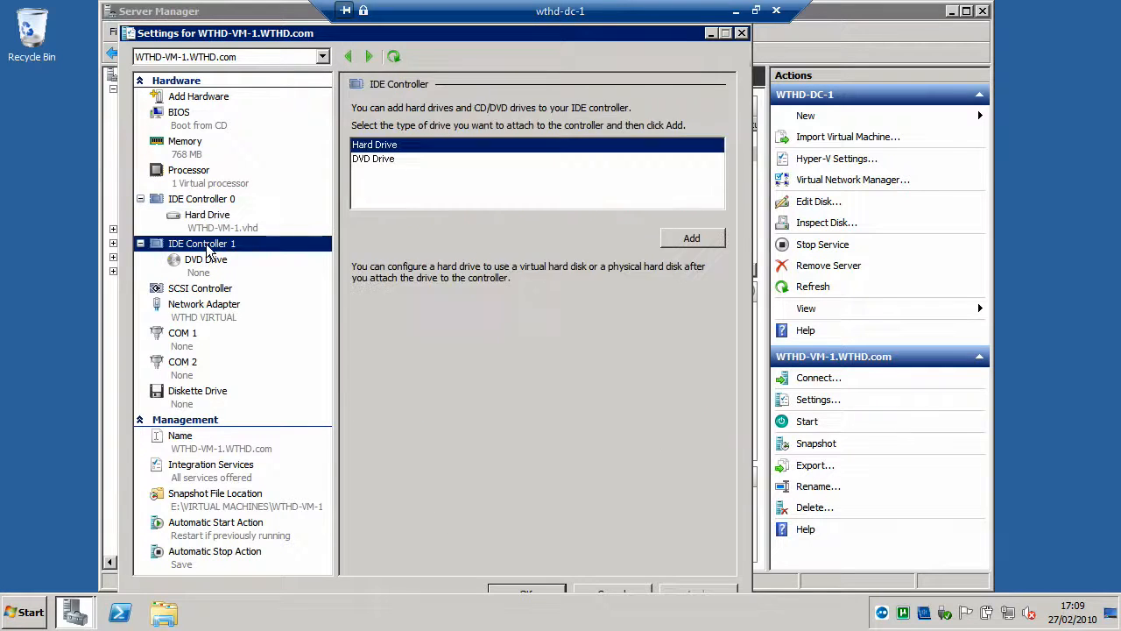
click(206, 260)
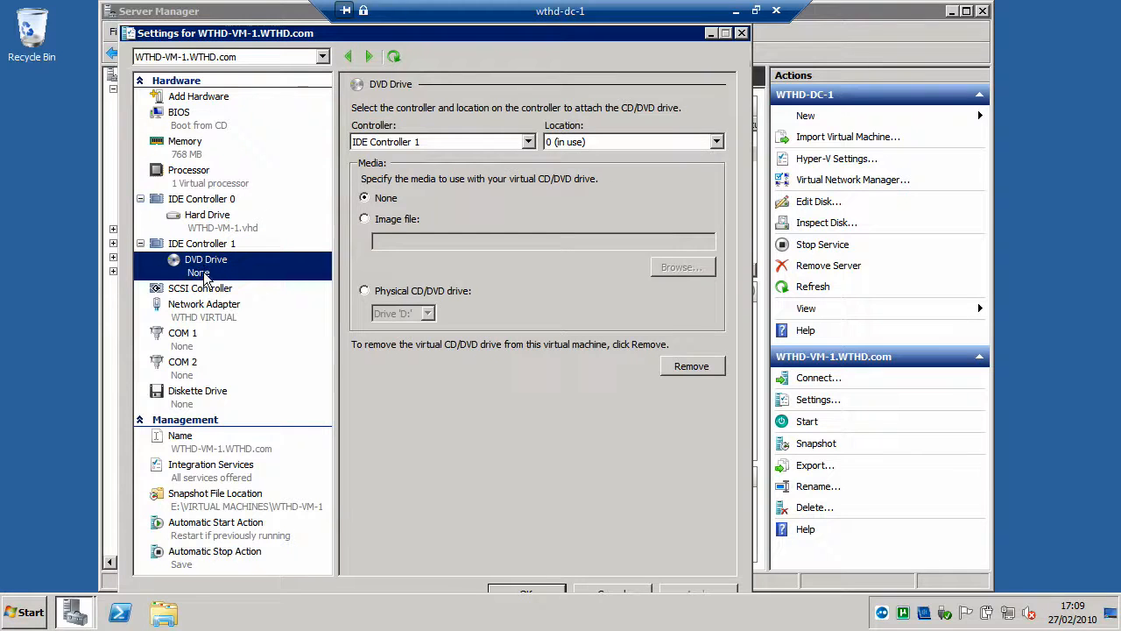
click(207, 290)
click(207, 304)
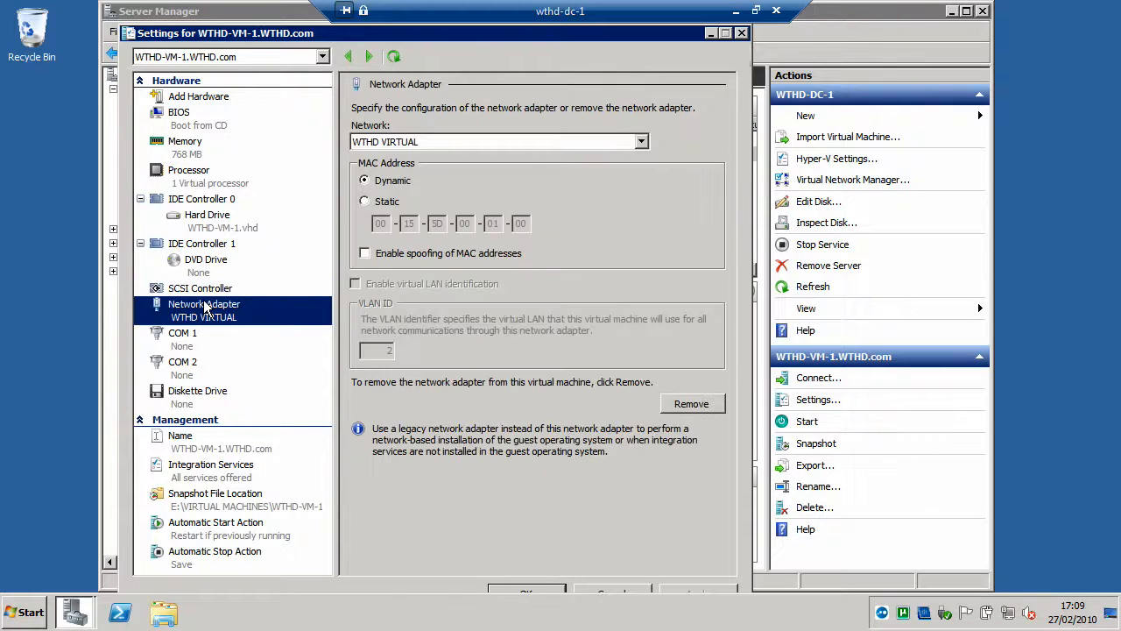
click(173, 340)
click(179, 371)
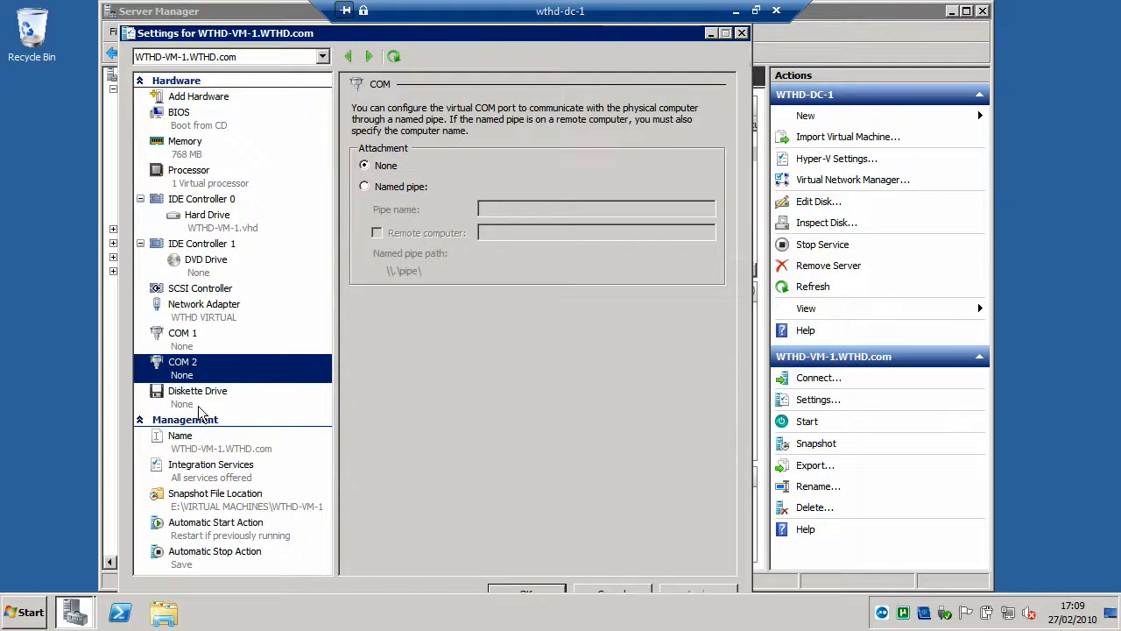
click(198, 400)
Step: Review the virtual machine's name, integration services, snapshot file location and automatic start and stop actions, and close the settings
click(160, 446)
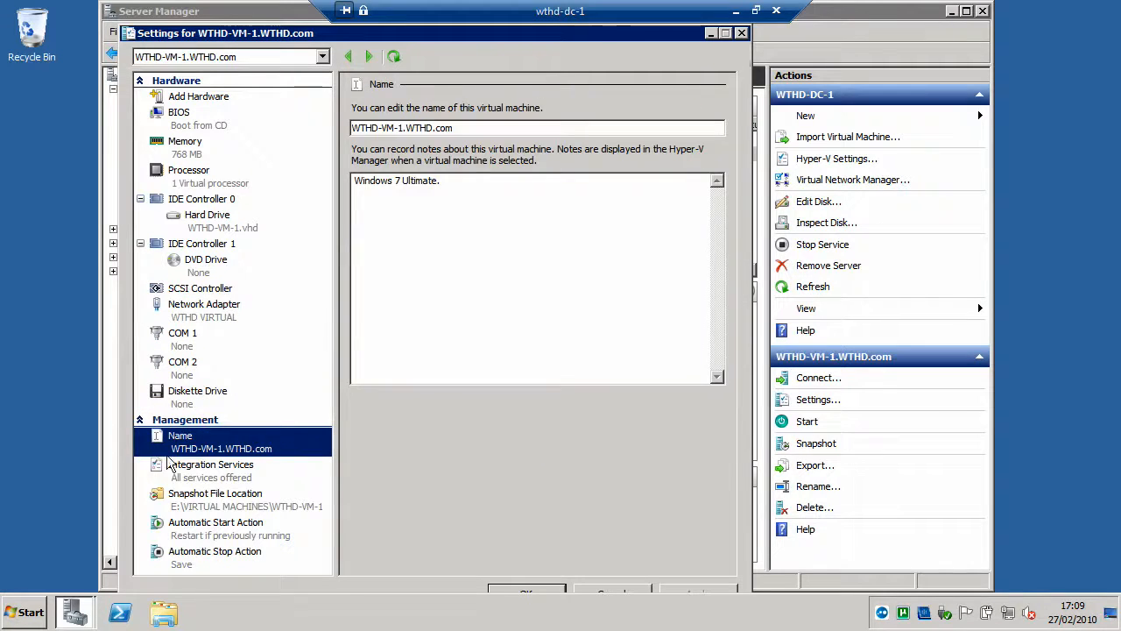
click(180, 471)
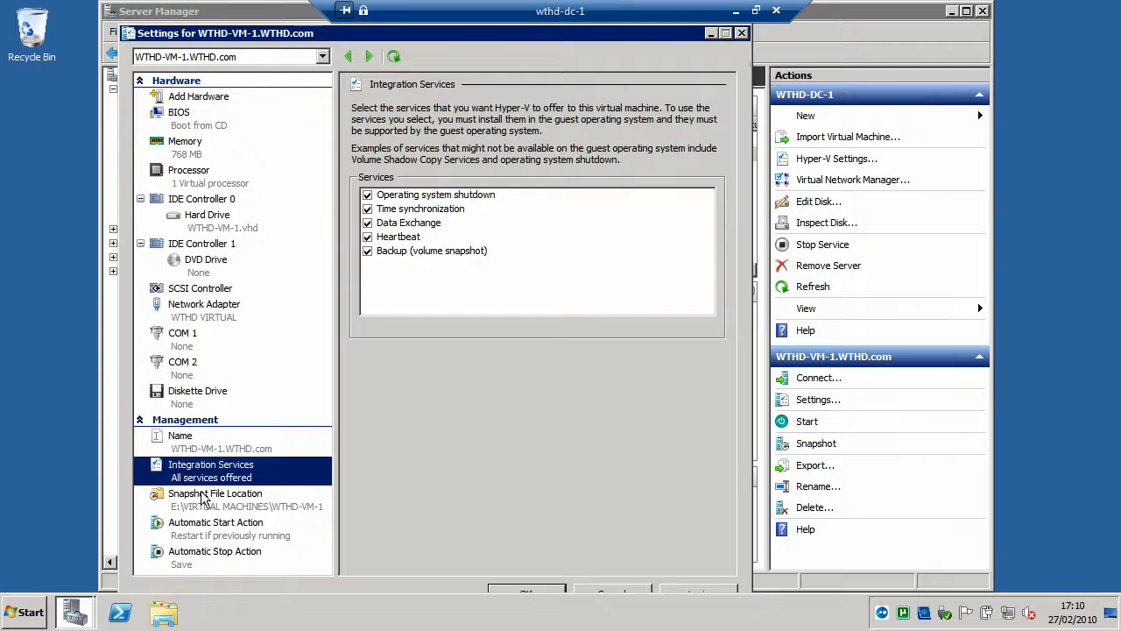
click(204, 497)
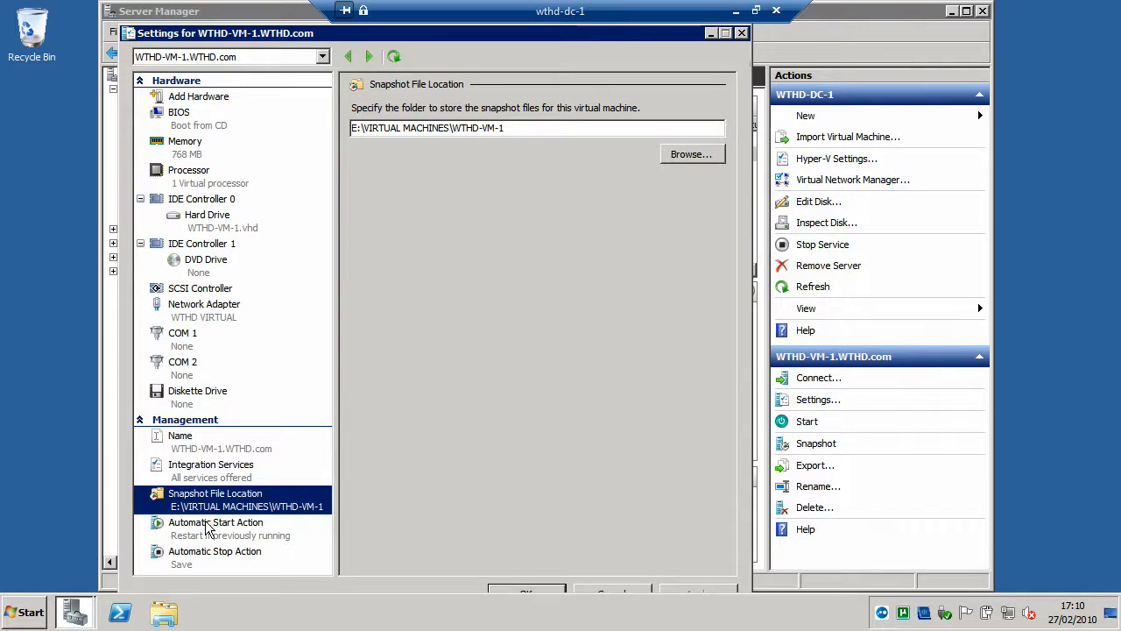
click(208, 526)
click(202, 555)
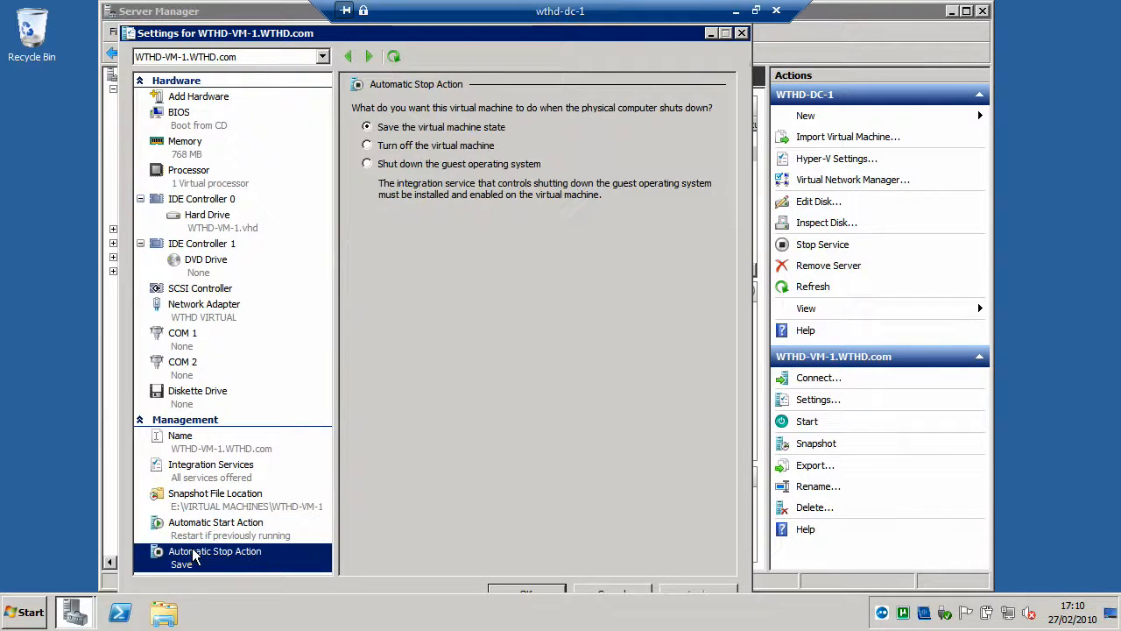
click(527, 593)
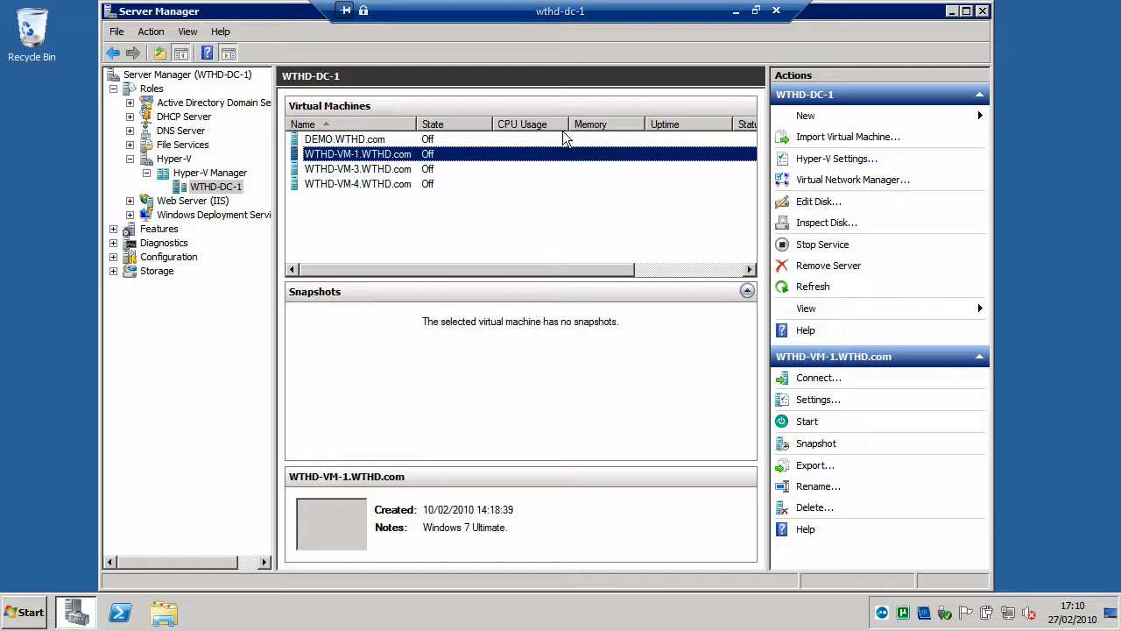
Step: Close Server Manager and disconnect the Remote Desktop session to wthd-dc-1
click(982, 10)
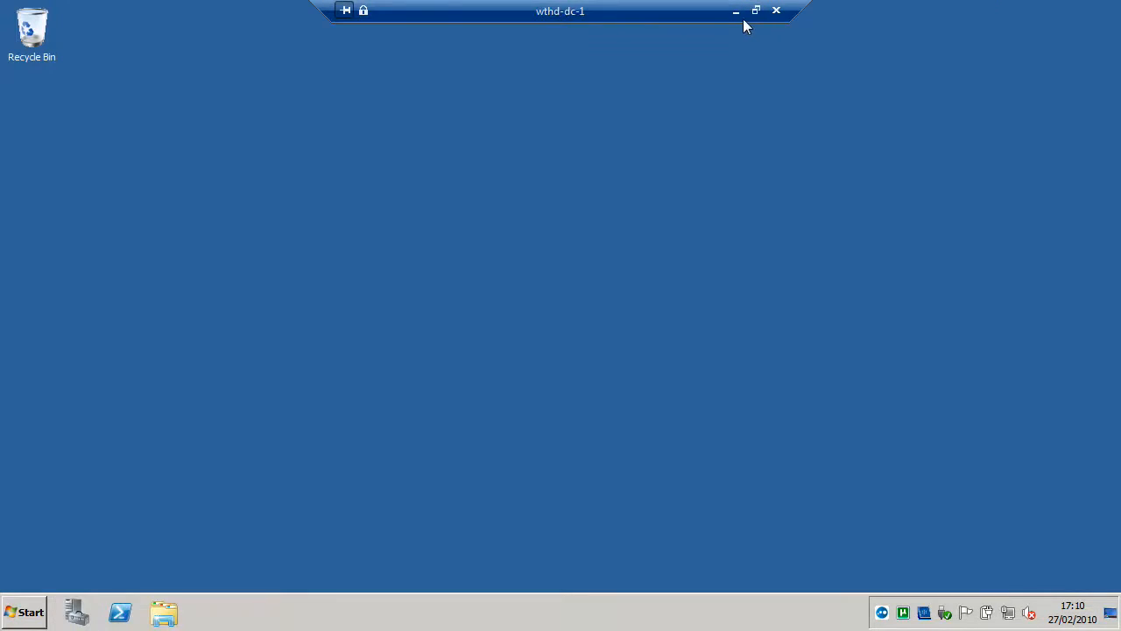
click(776, 11)
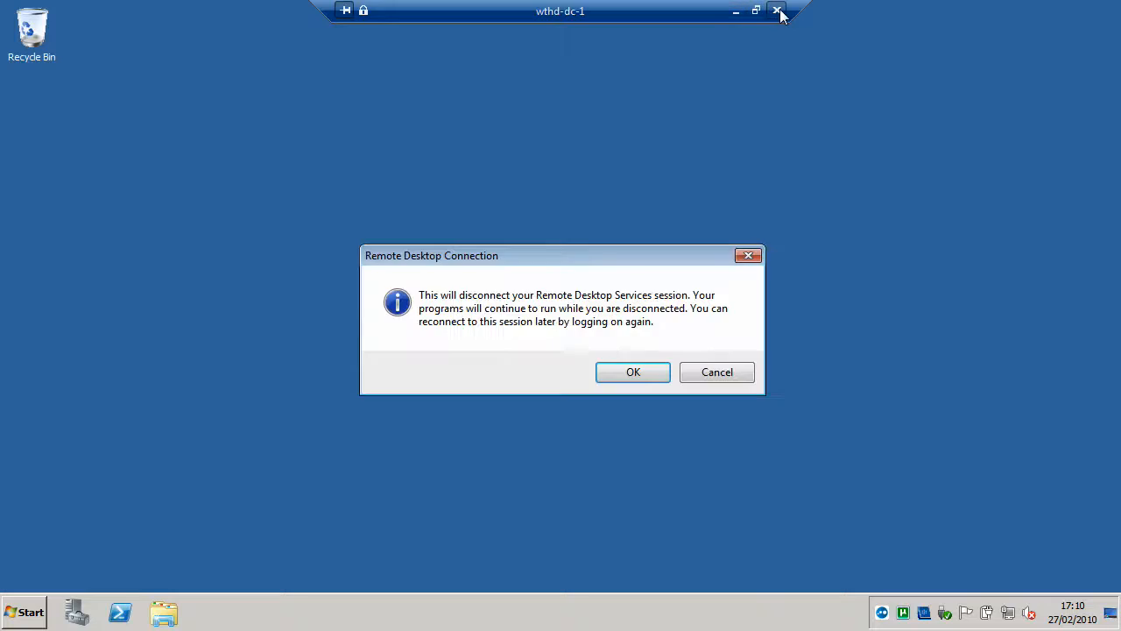
click(634, 373)
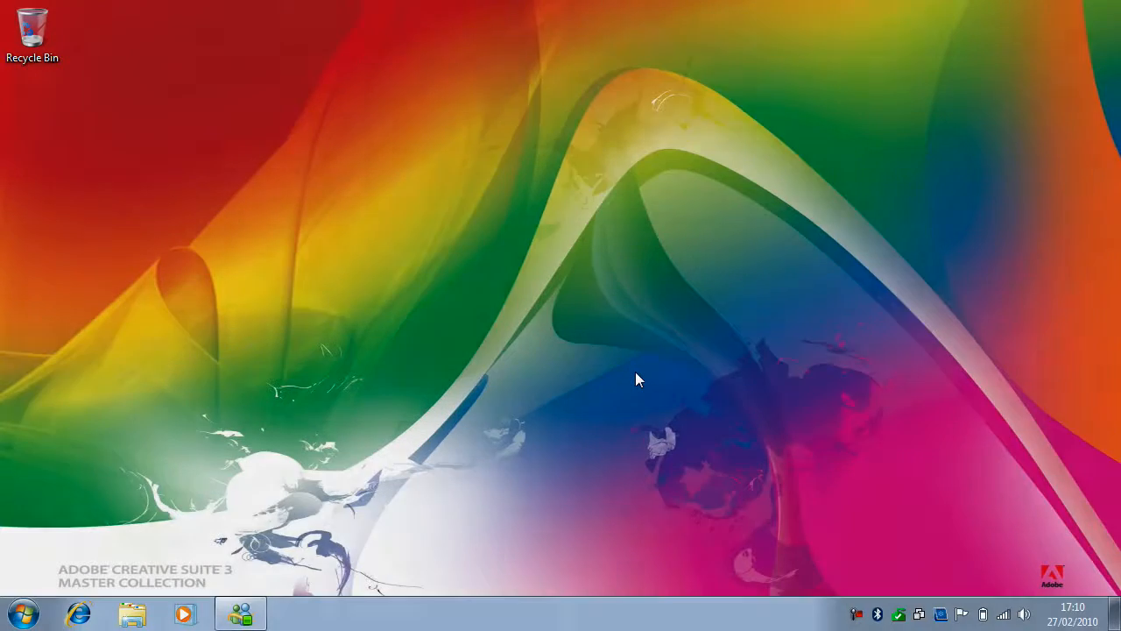